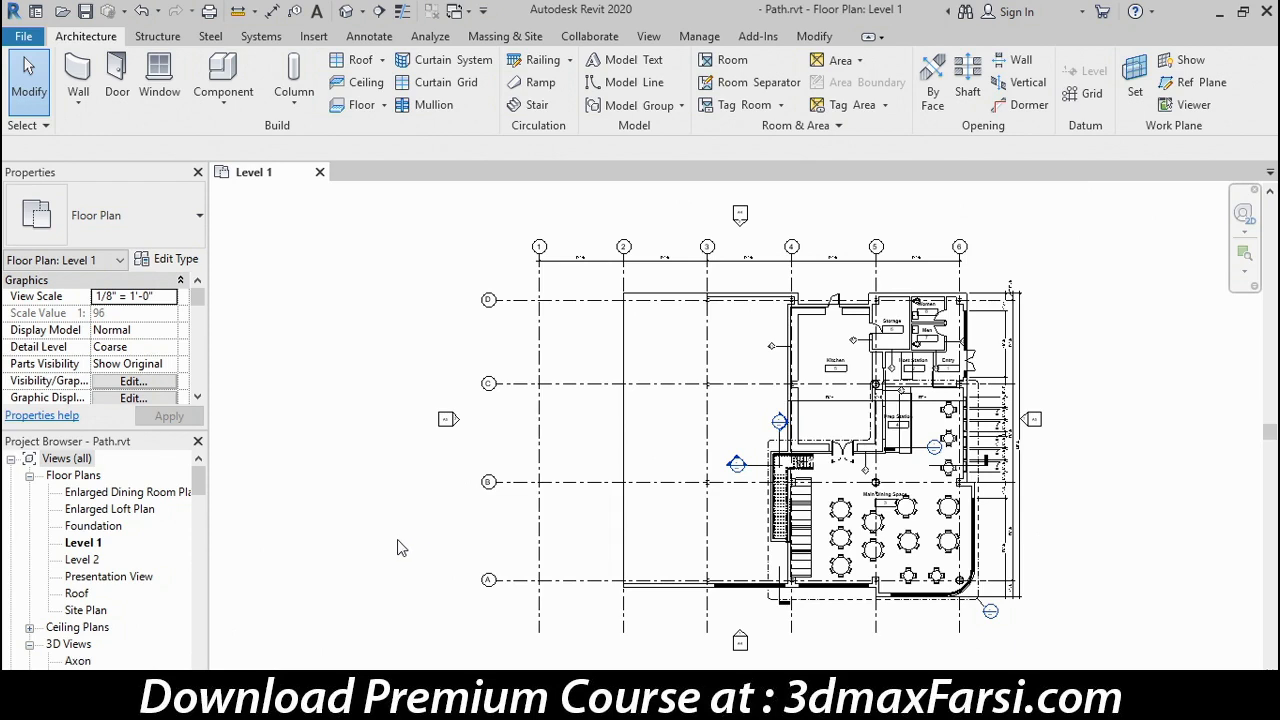
# Duplicate the Level 1 floor plan view without detailing and rename the copy Level 1 Exiting Plan
pyautogui.rightClick(99, 553)
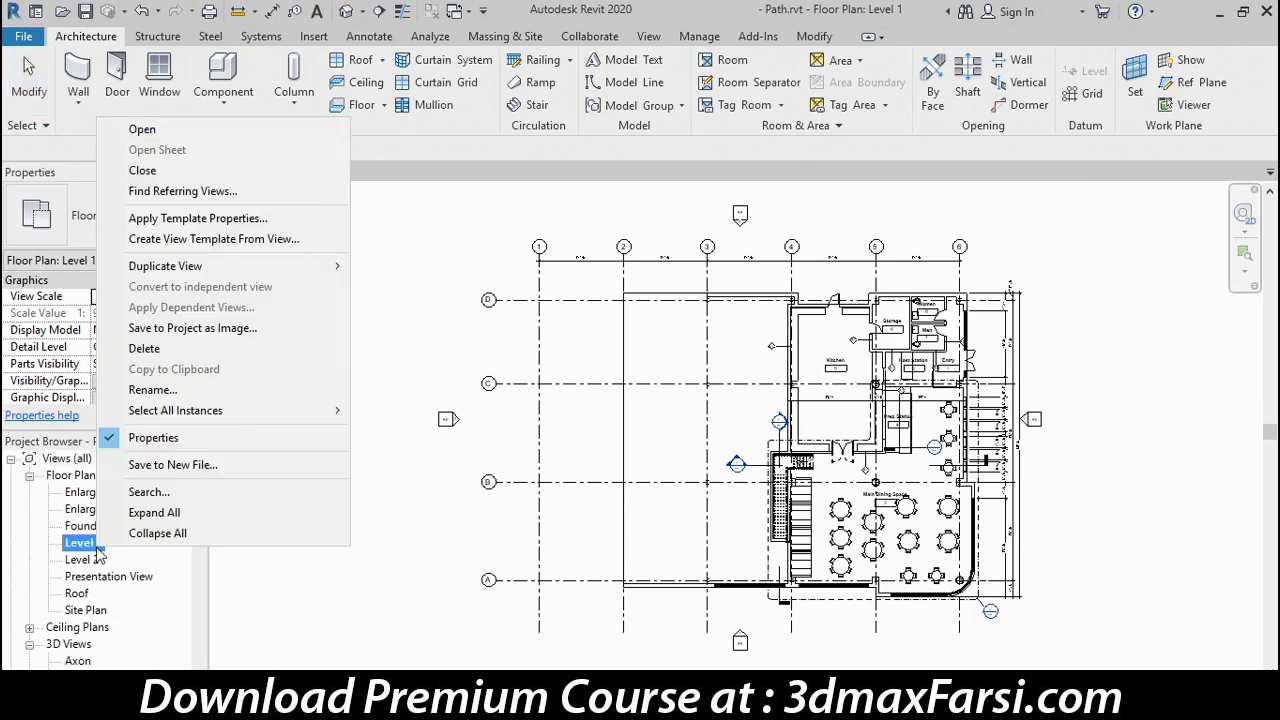
pyautogui.moveTo(220, 268)
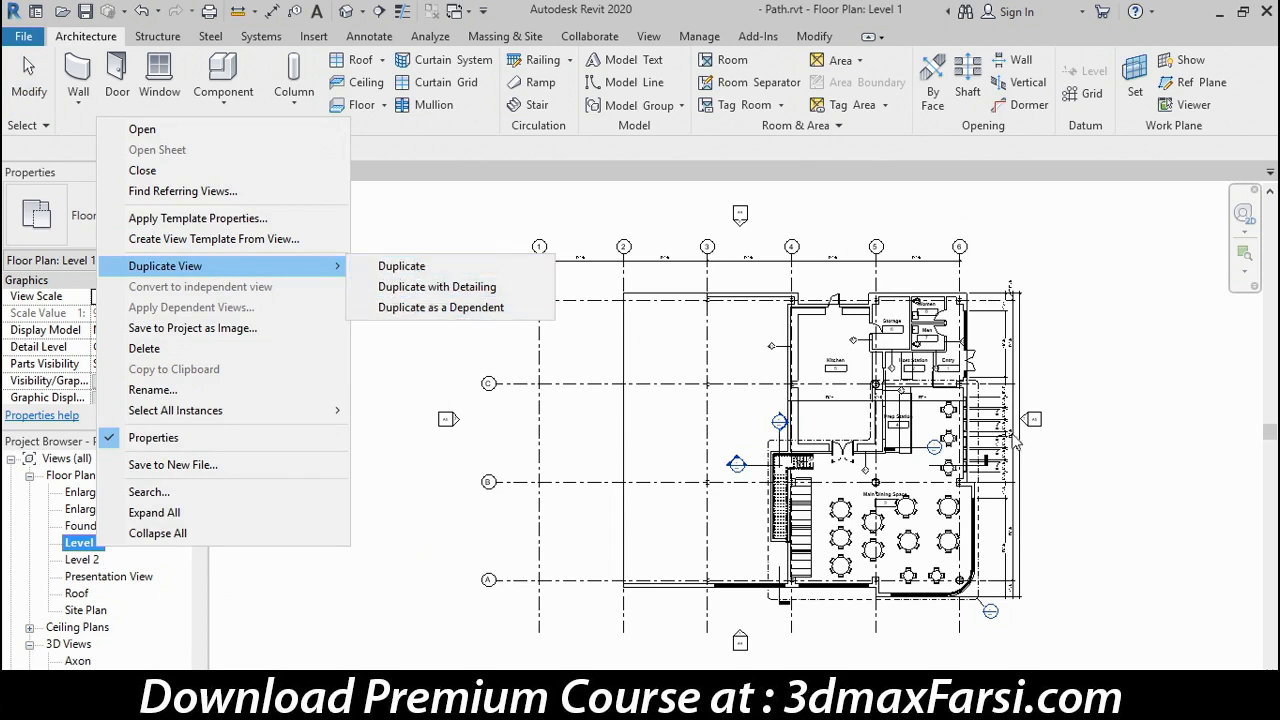
pyautogui.click(401, 265)
pyautogui.rightClick(88, 562)
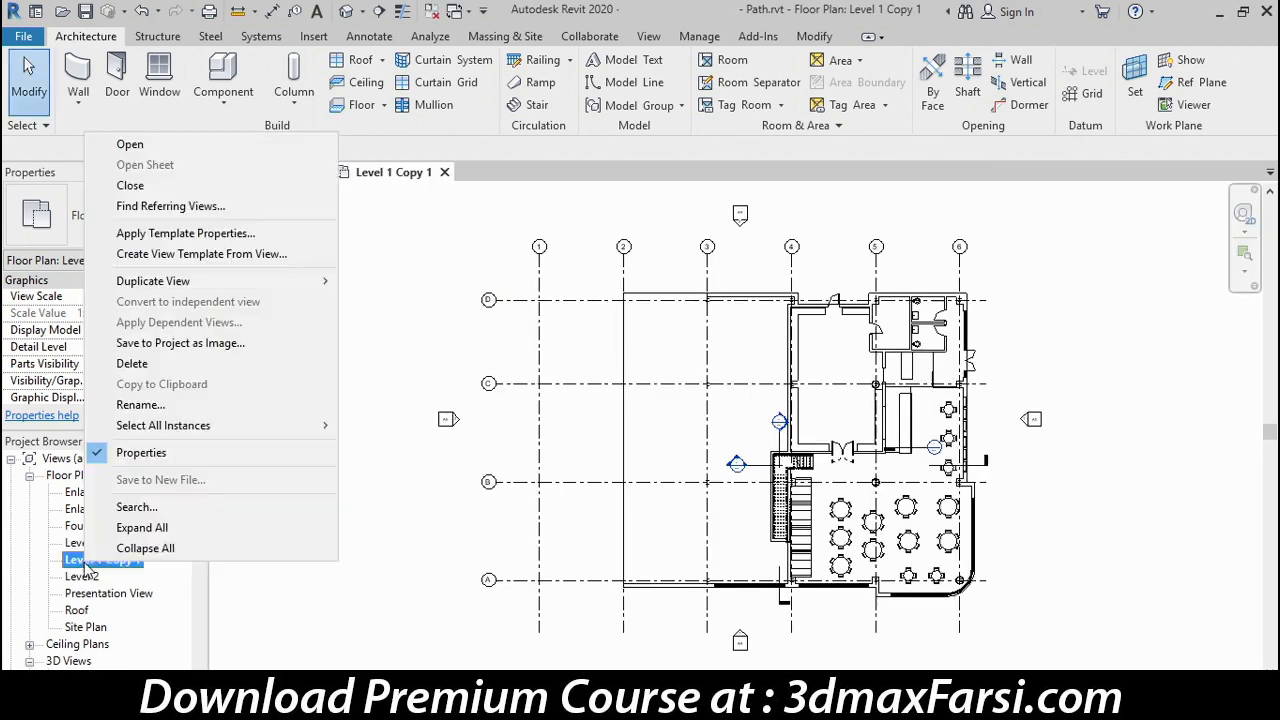
pyautogui.click(140, 405)
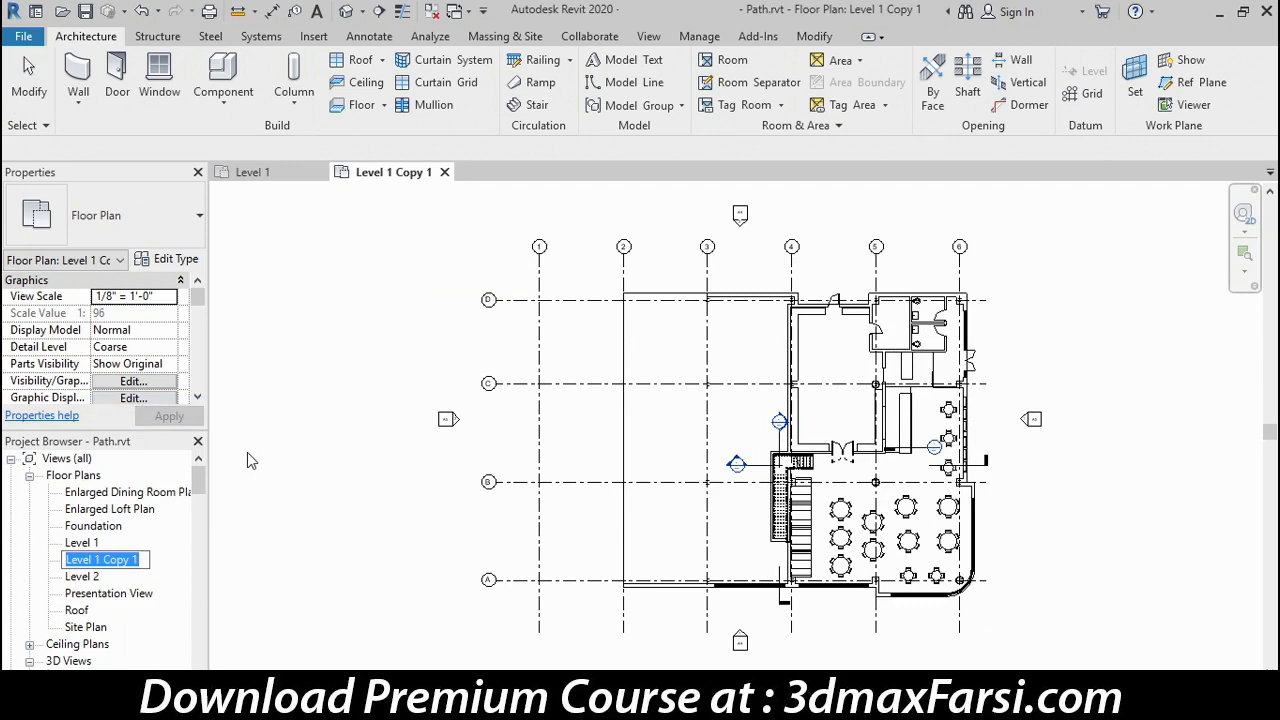
pyautogui.moveTo(102, 560); pyautogui.dragTo(150, 560)
pyautogui.write('Exiting Plan')
pyautogui.press('Return')
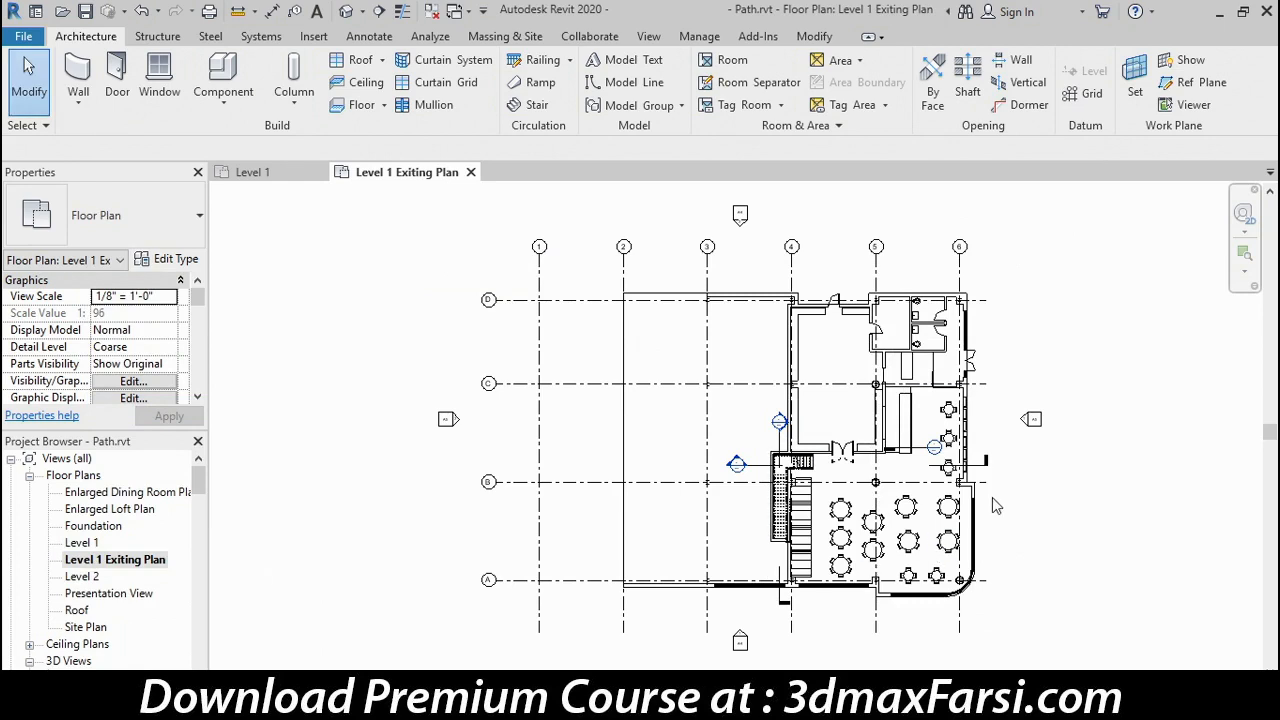
# Place a Path of Travel from the easternmost small table along the south wall to the double entry doors on the east wall
pyautogui.scroll(2, 992, 498)
pyautogui.scroll(1, 992, 498)
pyautogui.moveTo(992, 498); pyautogui.dragTo(823, 507, button='middle')
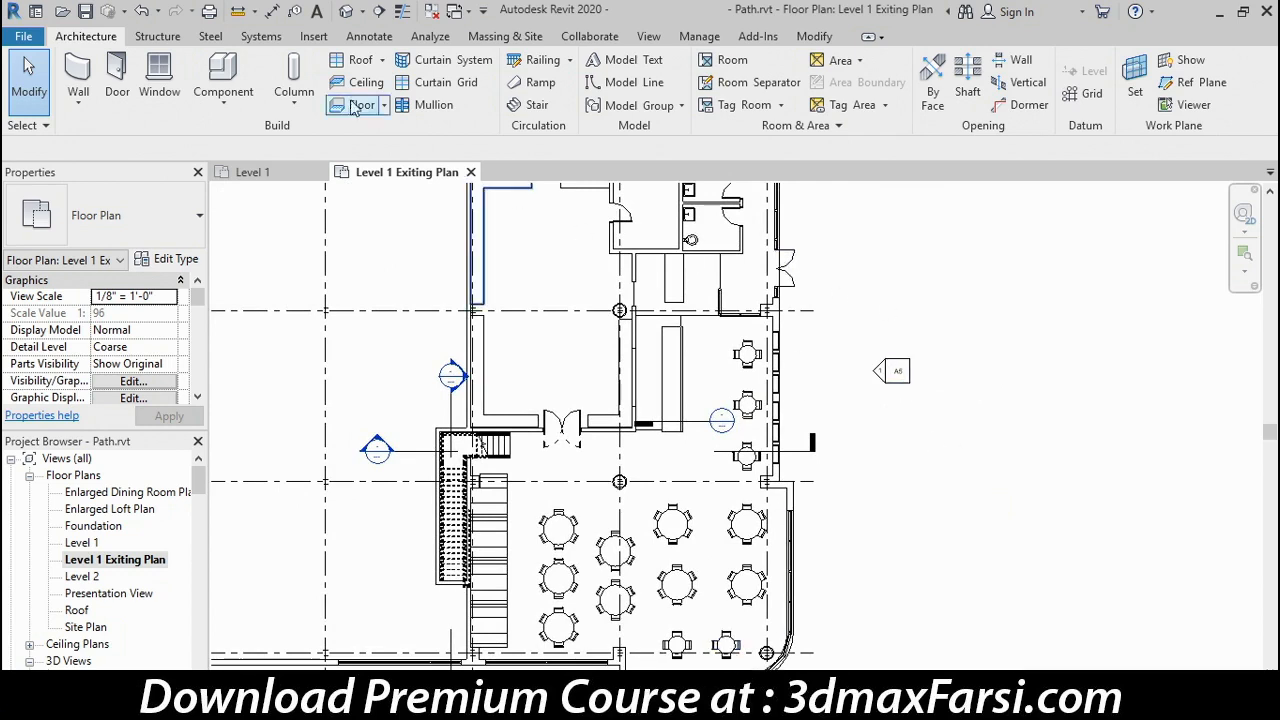
pyautogui.click(430, 36)
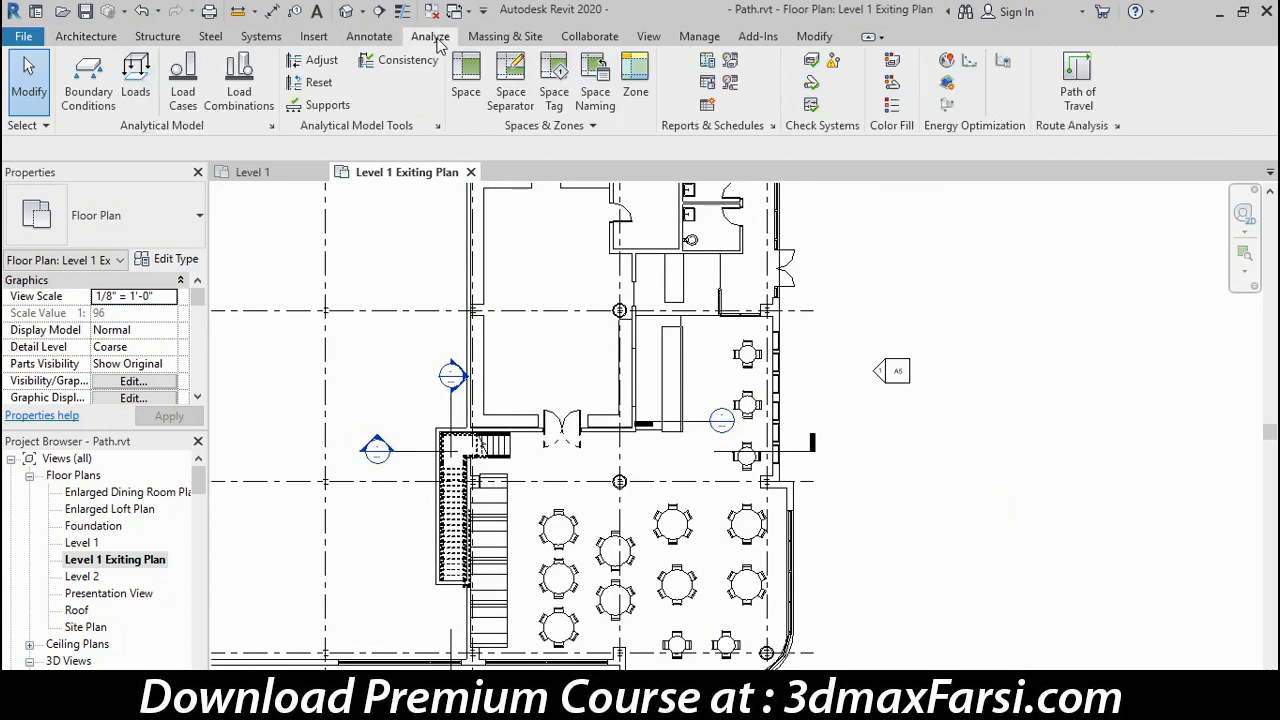
pyautogui.click(1078, 98)
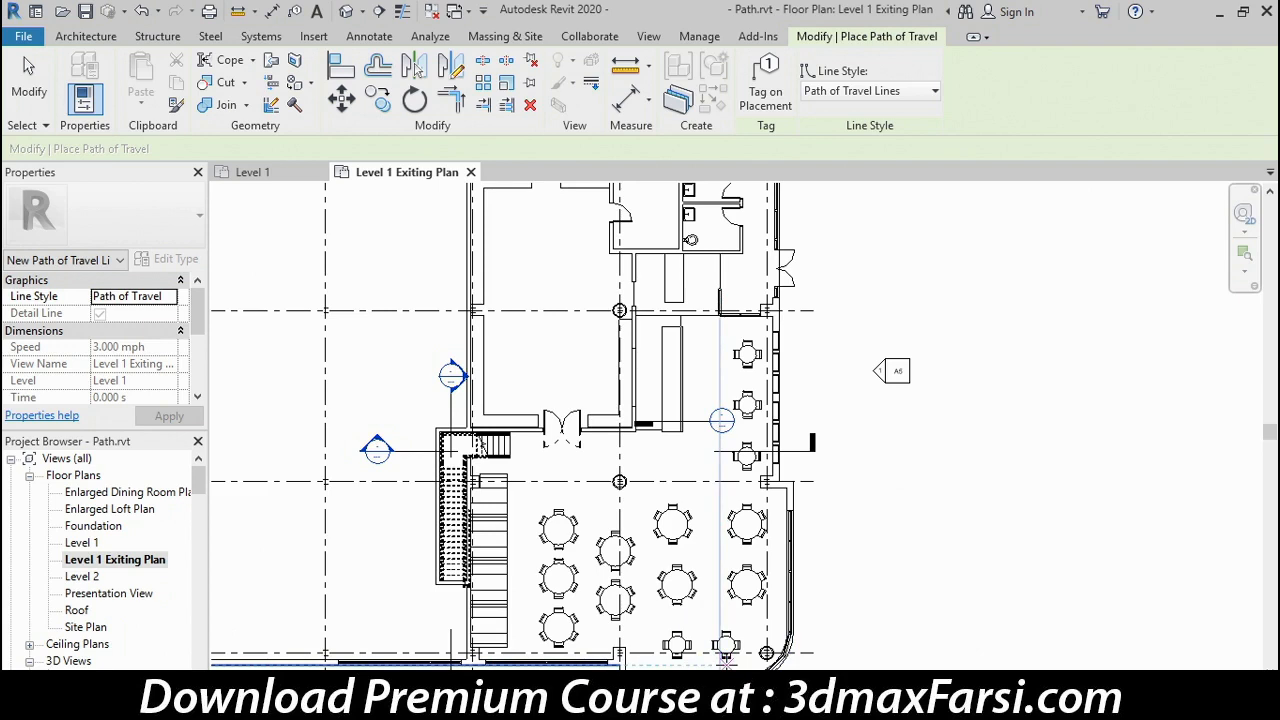
pyautogui.click(726, 658)
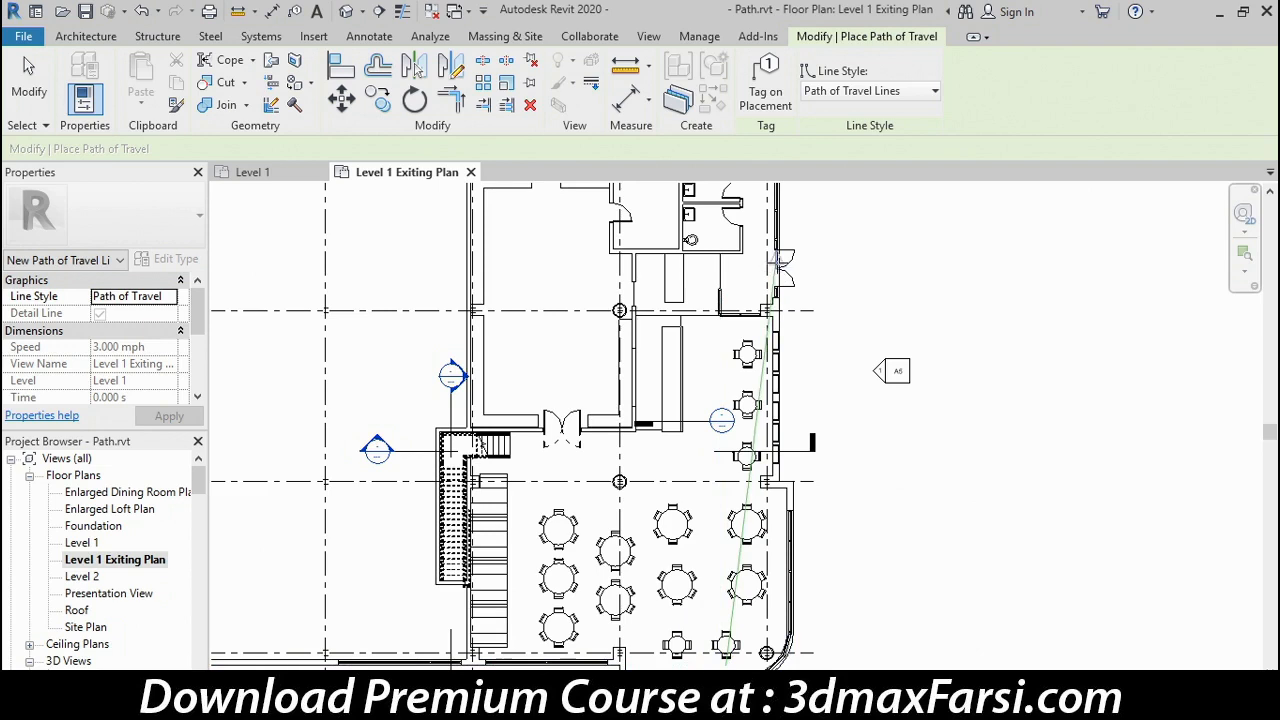
pyautogui.click(776, 262)
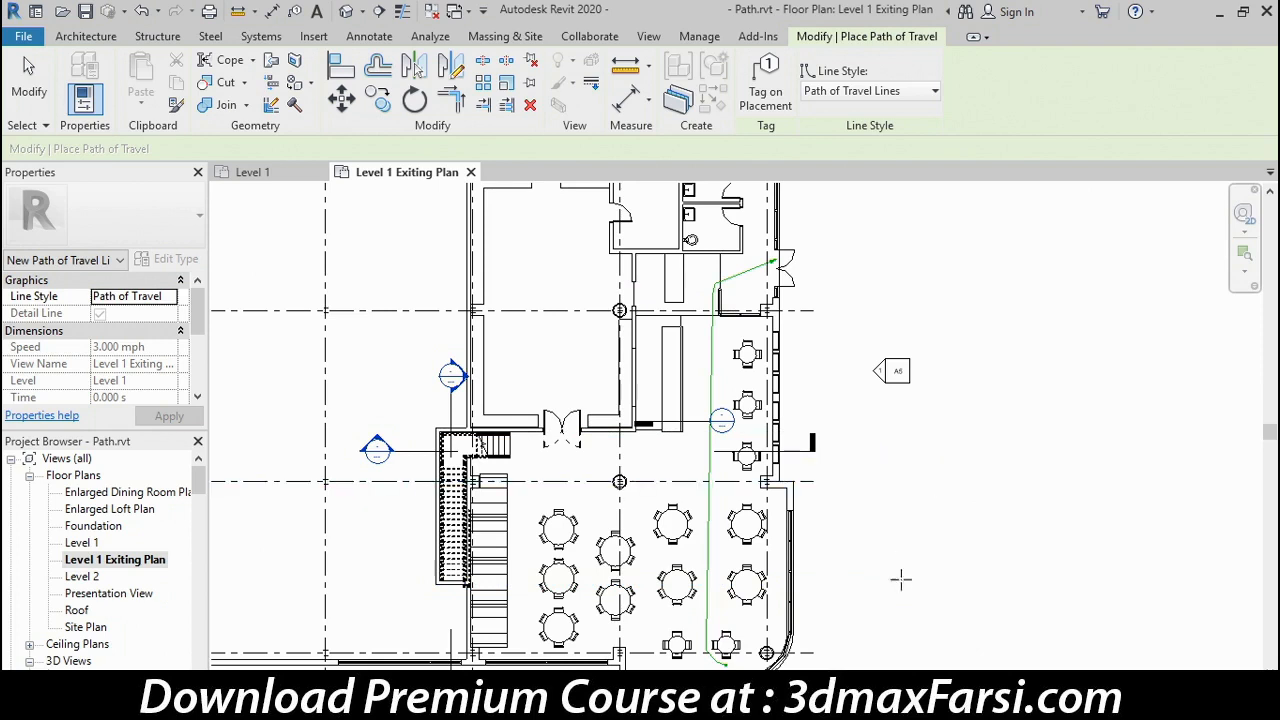
# Place a second travel path from the east side of the southwest round table to the double entry doors
pyautogui.click(580, 641)
pyautogui.click(776, 262)
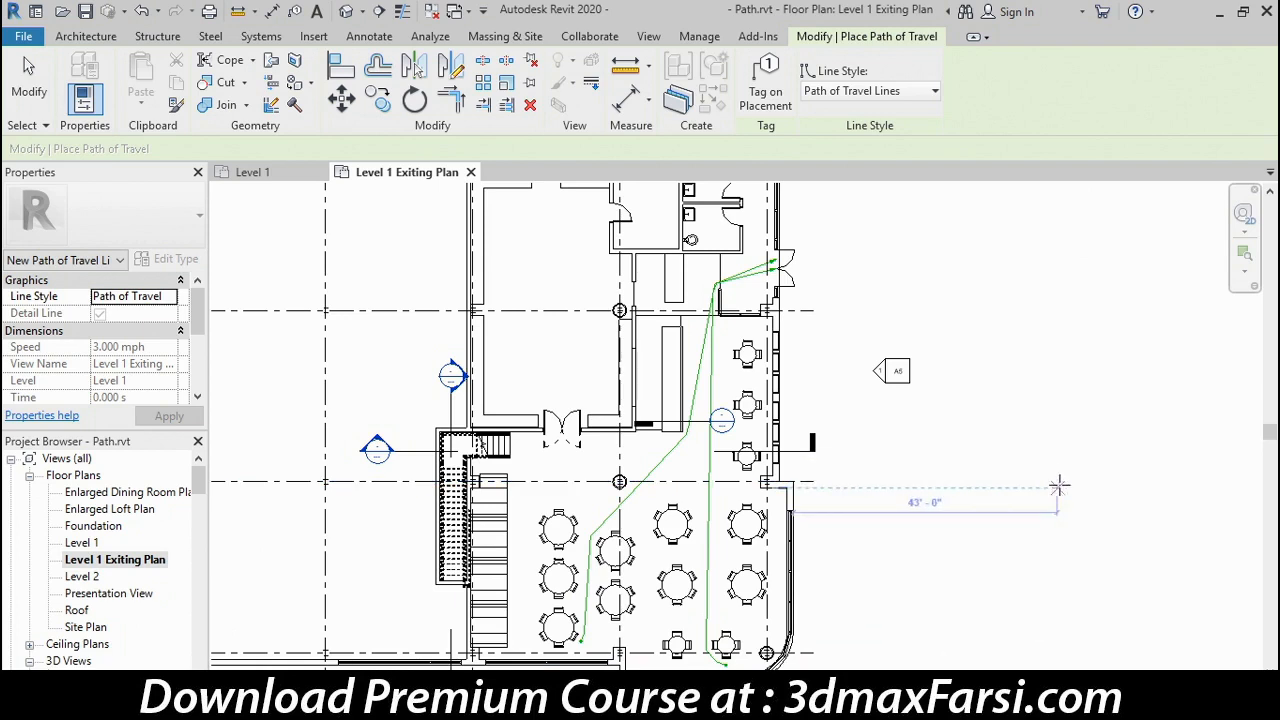
pyautogui.click(34, 100)
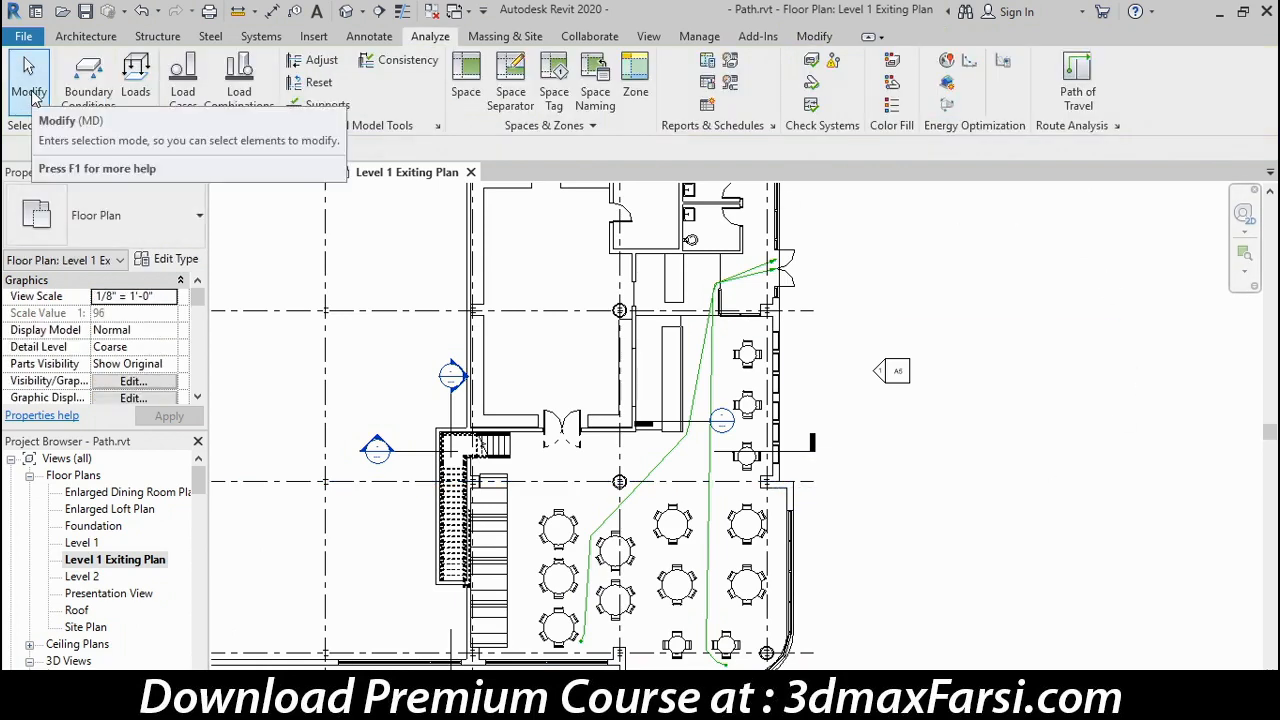
# In the Route Analysis Settings, exclude the Furniture category from the obstacles
pyautogui.click(1118, 127)
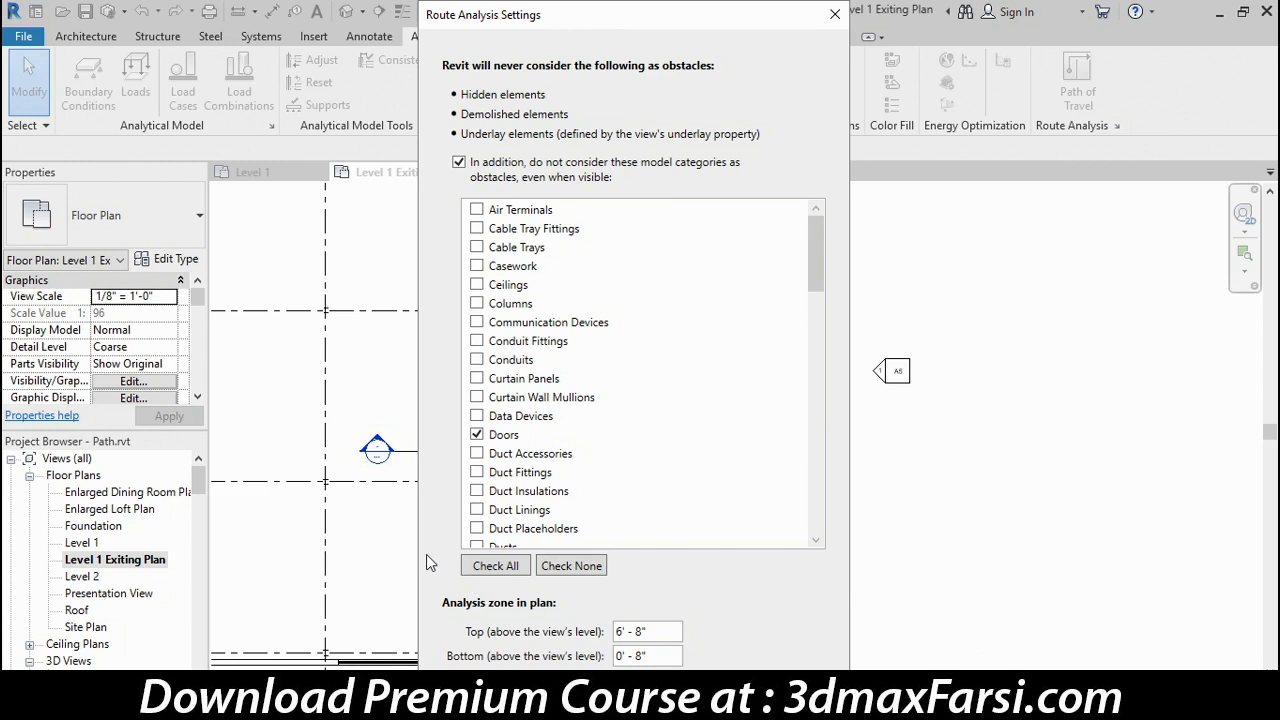
pyautogui.click(508, 436)
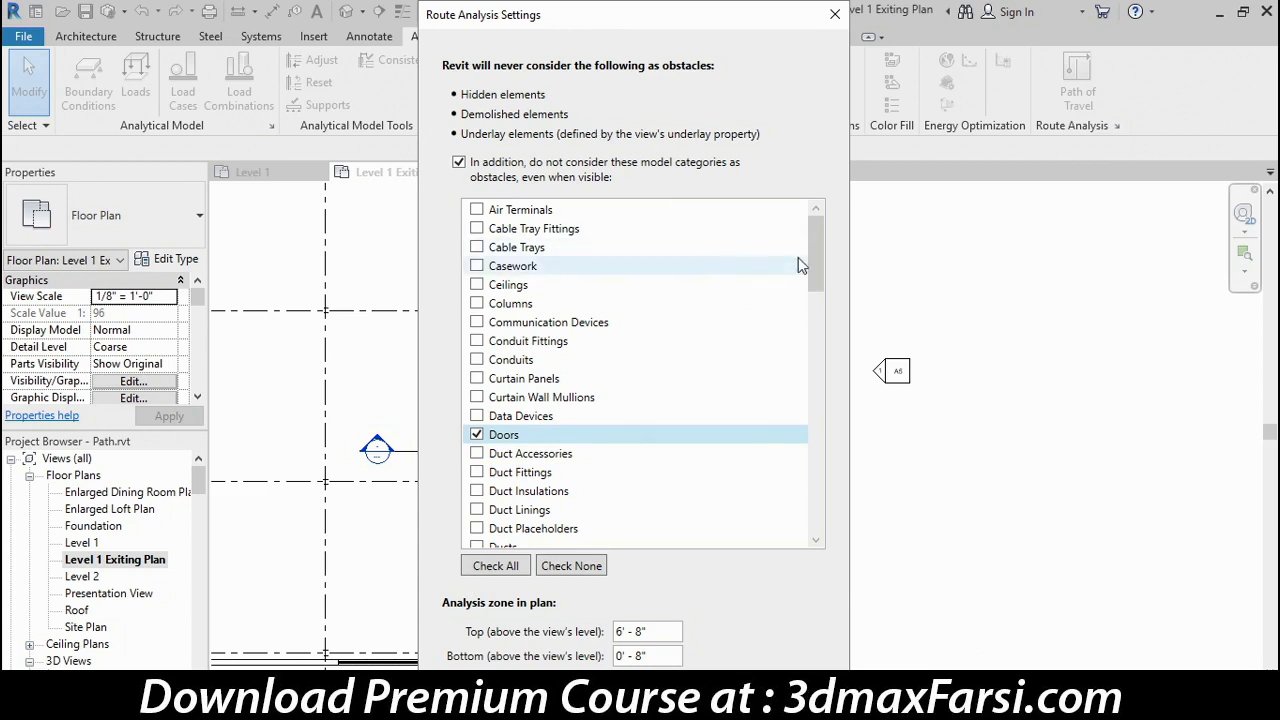
pyautogui.moveTo(817, 264); pyautogui.dragTo(818, 313)
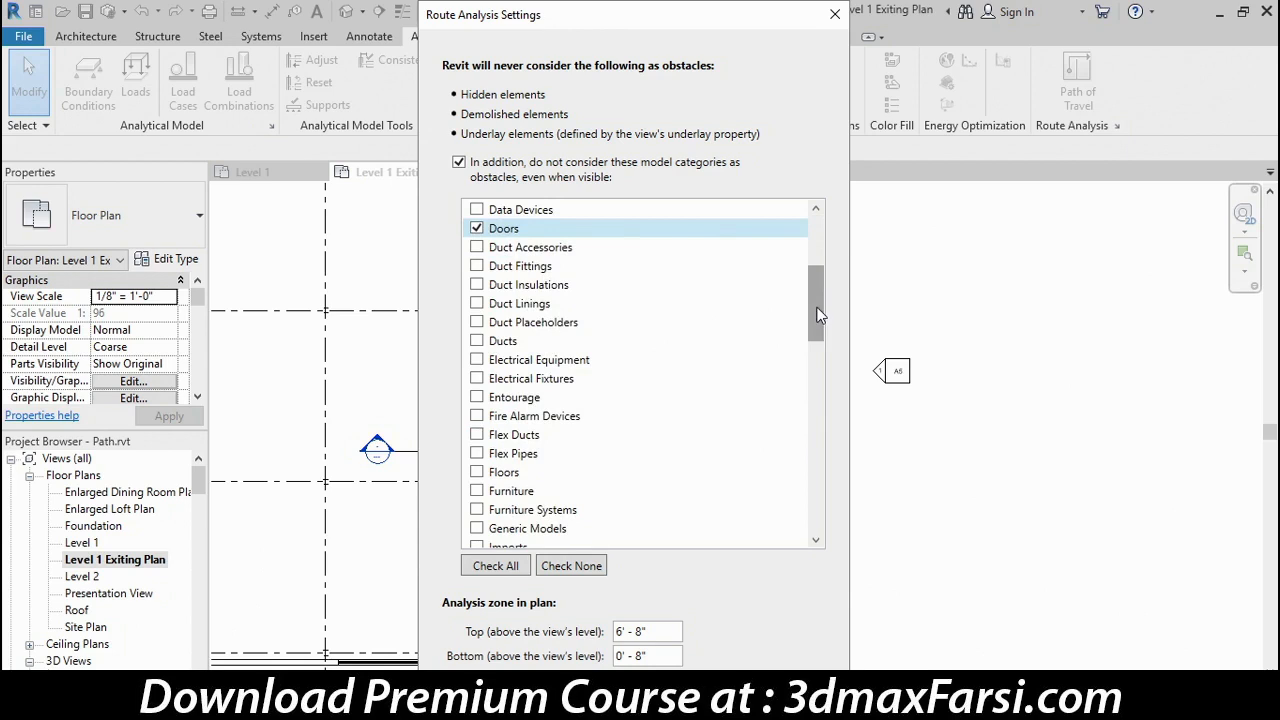
pyautogui.click(477, 491)
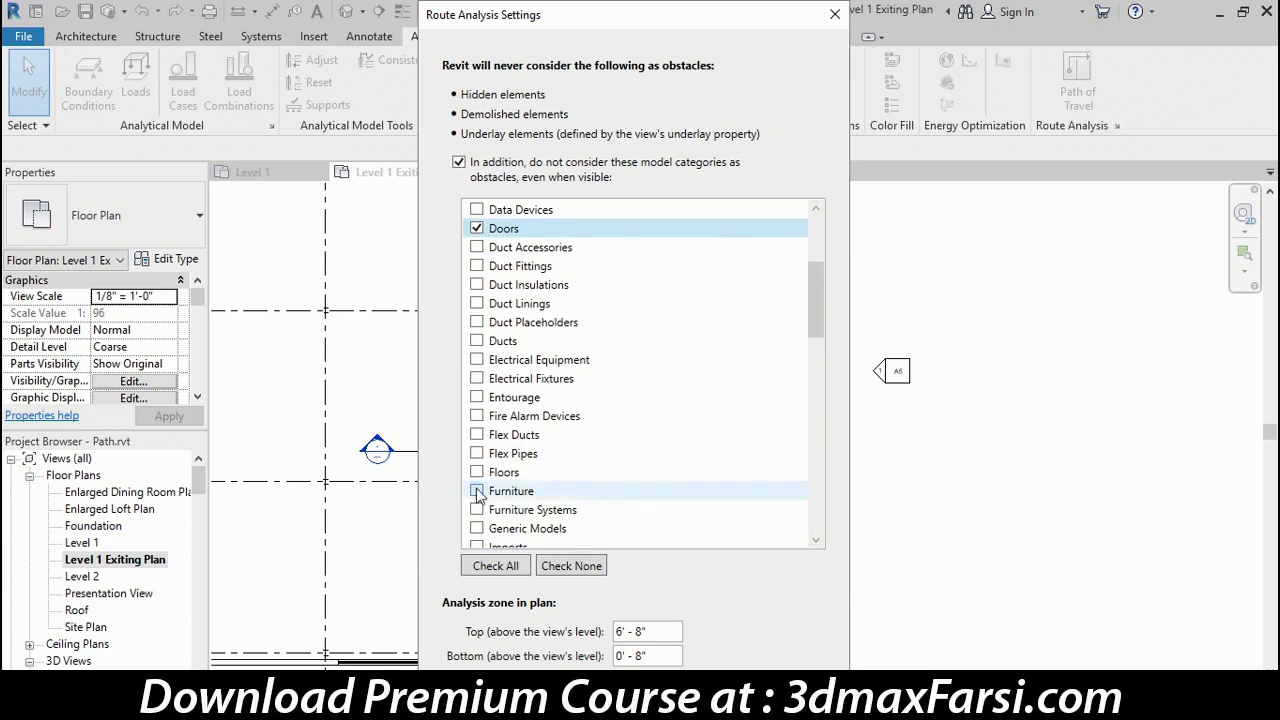
pyautogui.press('Return')
# Place a travel path from just below the southwest round table to the east entry doors
pyautogui.click(1077, 80)
pyautogui.click(568, 622)
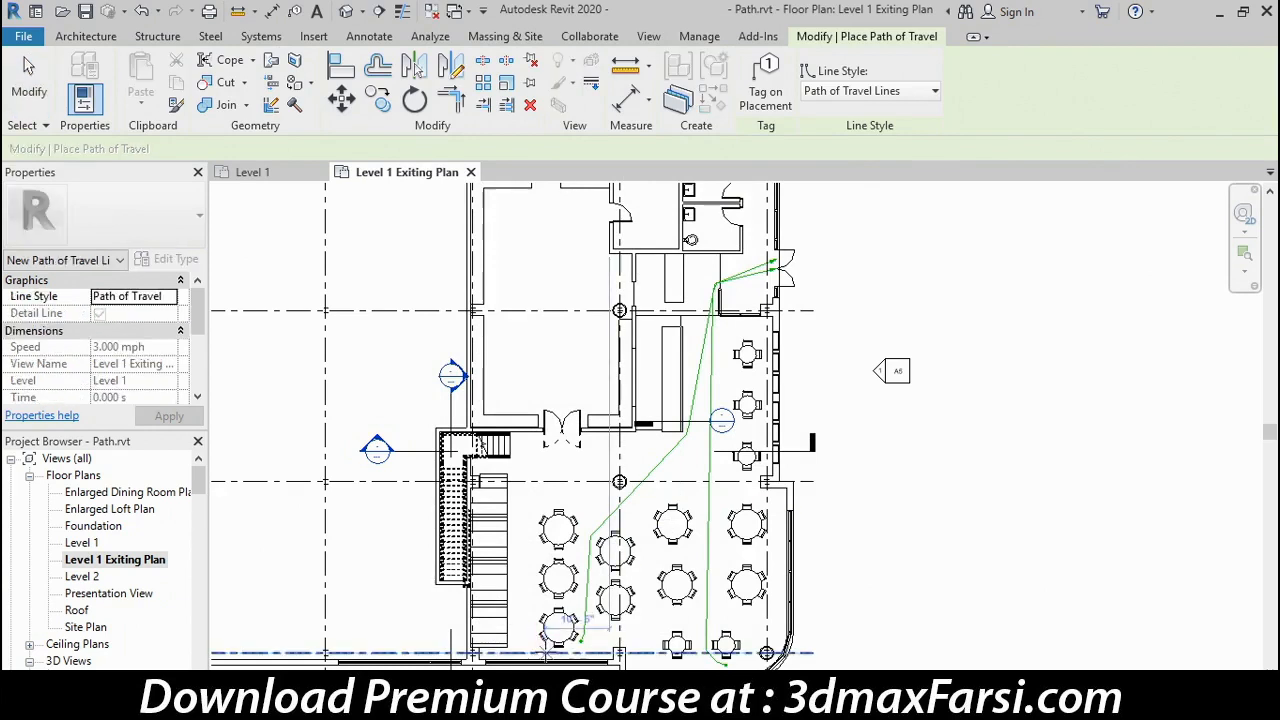
pyautogui.click(775, 263)
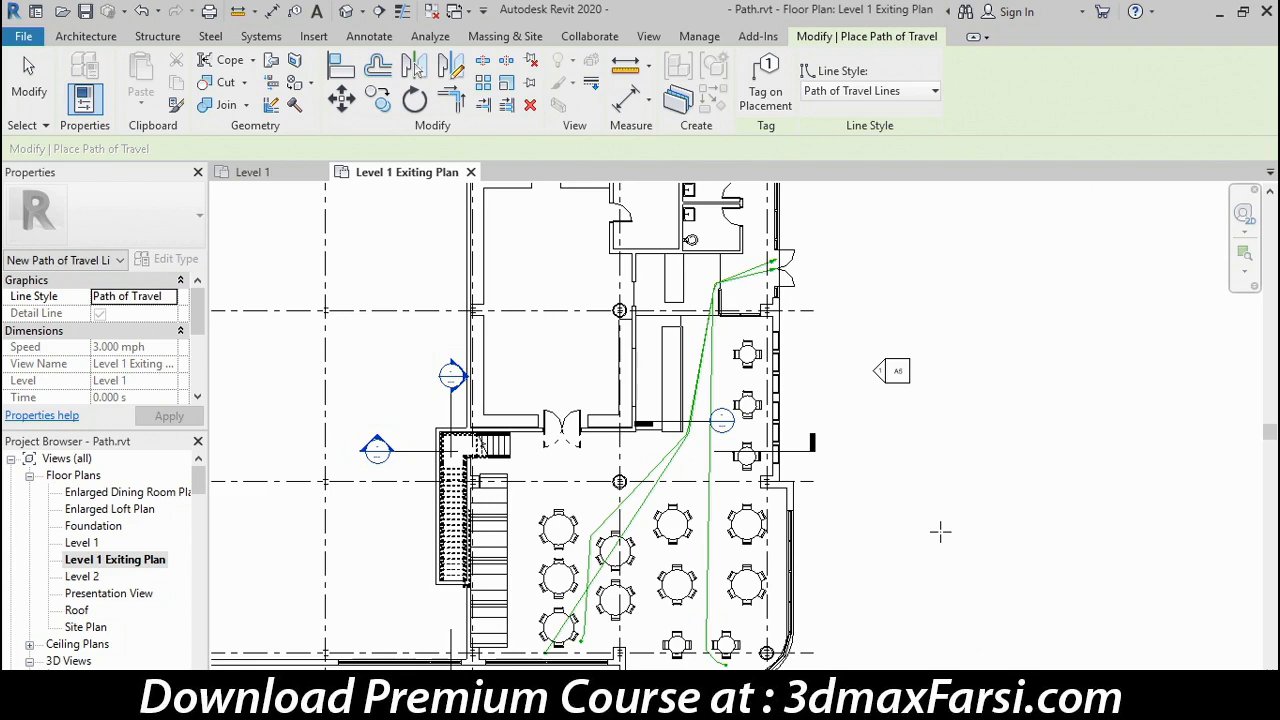
pyautogui.press('Escape')
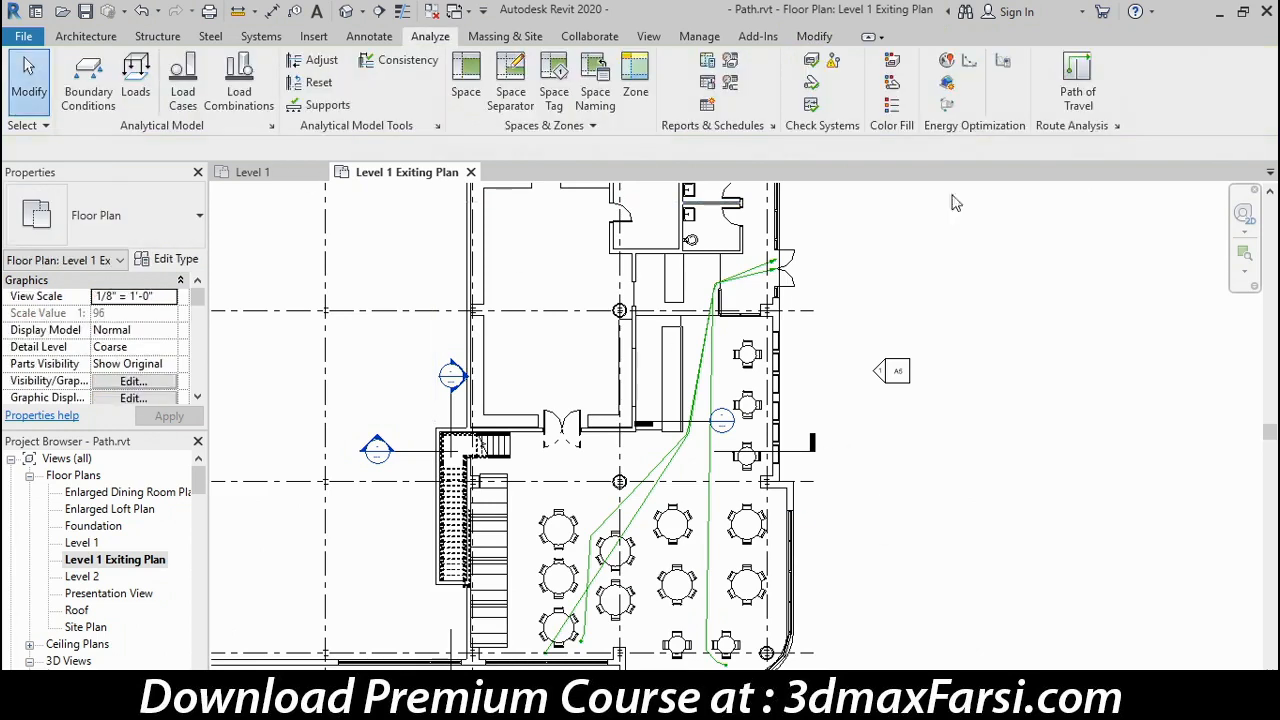
# Make Furniture count as an obstacle again in the Route Analysis Settings
pyautogui.click(1117, 126)
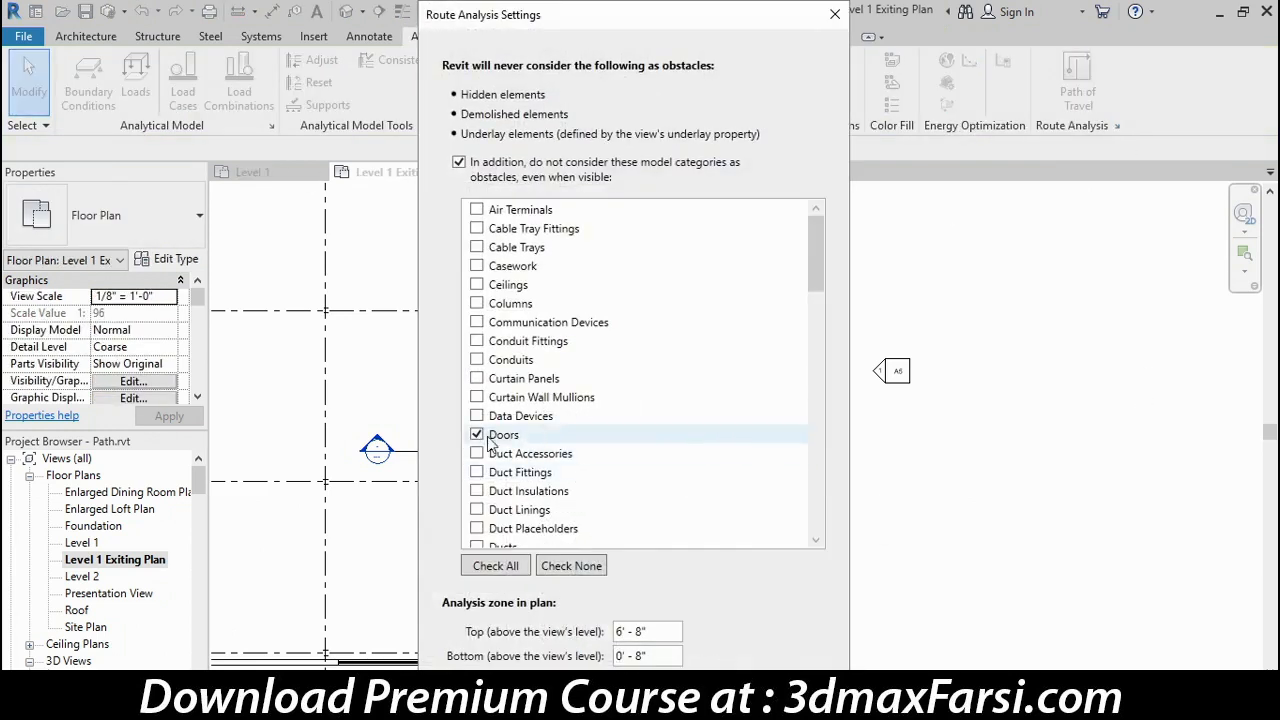
pyautogui.moveTo(810, 245); pyautogui.dragTo(812, 288)
pyautogui.click(477, 510)
pyautogui.click(477, 511)
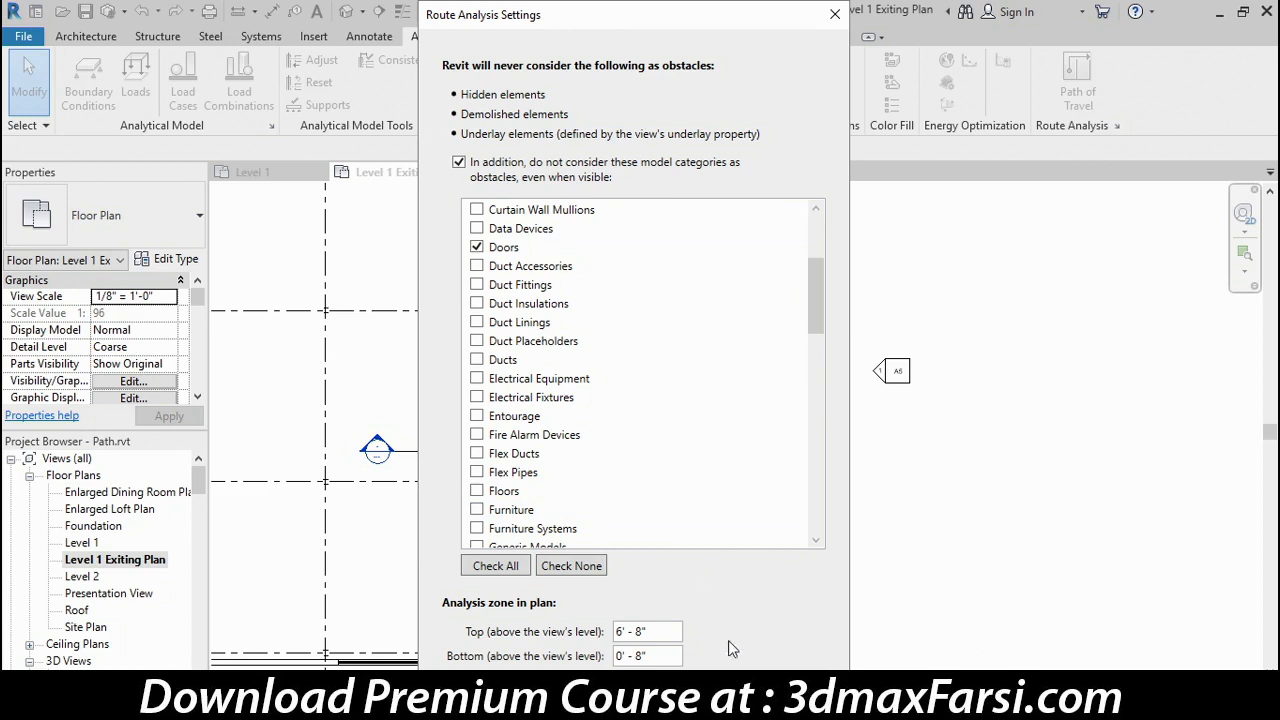
pyautogui.click(706, 696)
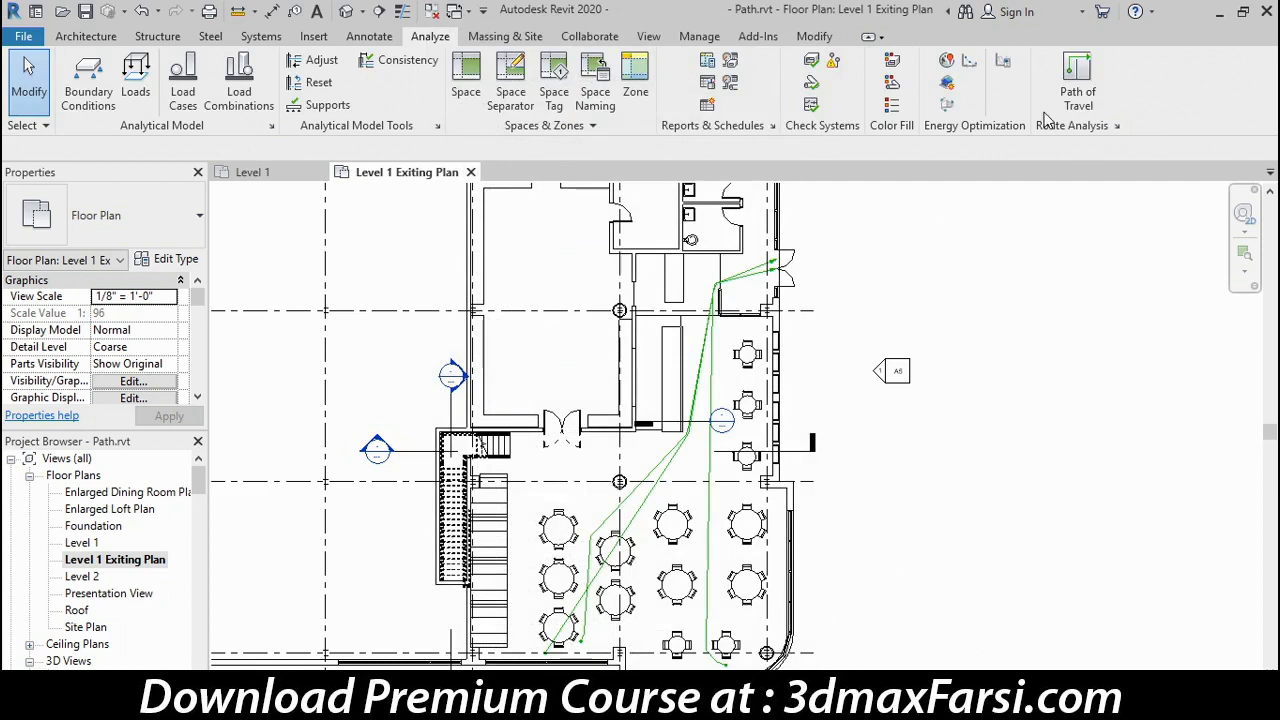
# Place a travel path from the south end of the booth seating to the entry doors, and delete that path
pyautogui.click(1066, 84)
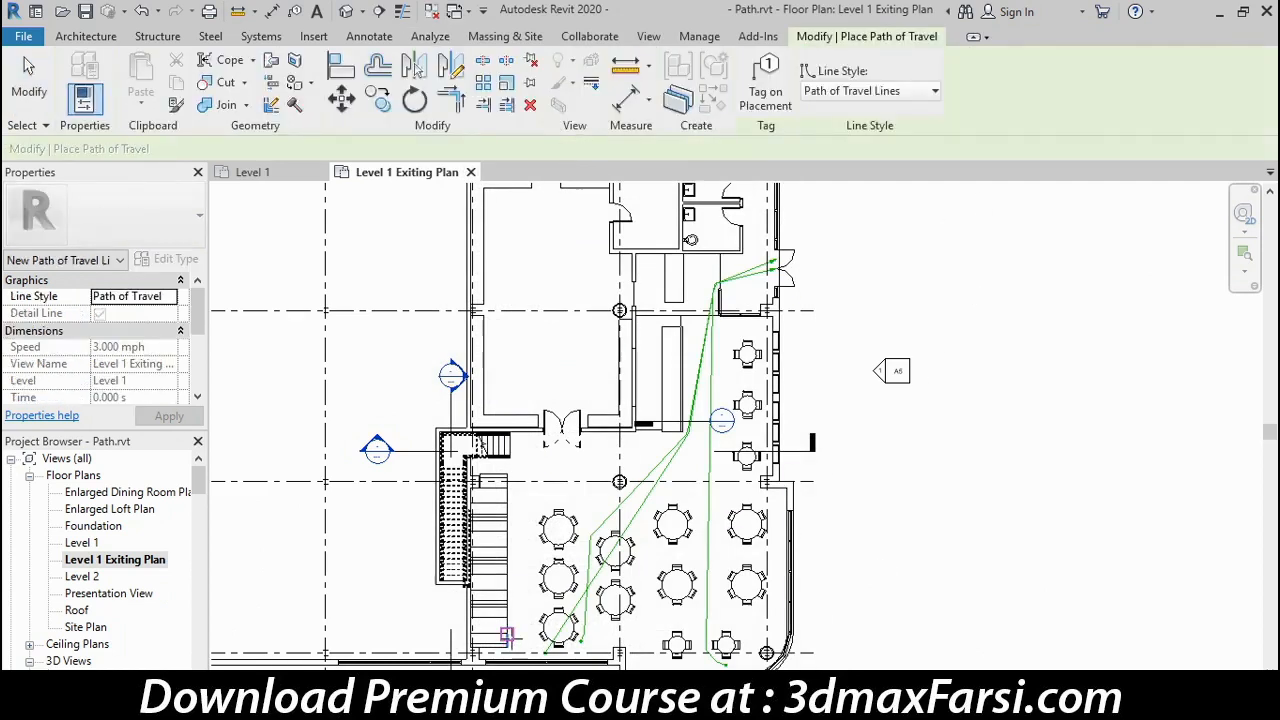
pyautogui.click(507, 634)
pyautogui.click(775, 258)
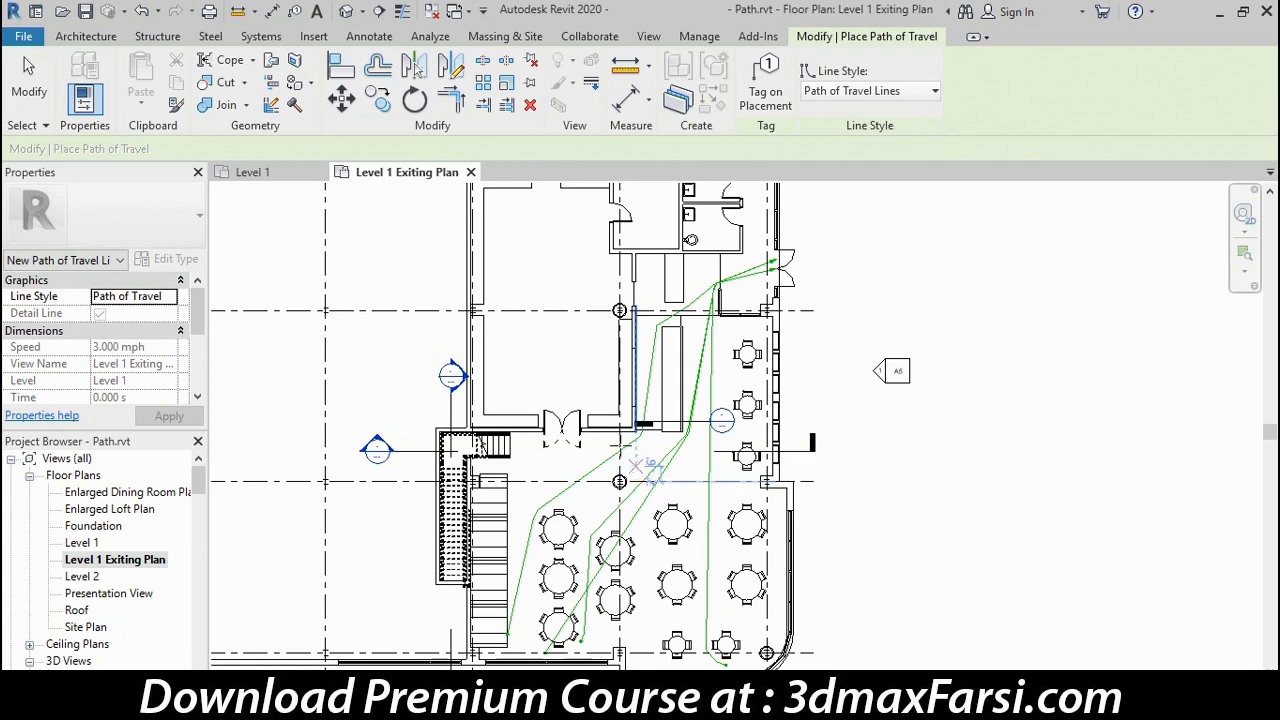
pyautogui.click(29, 80)
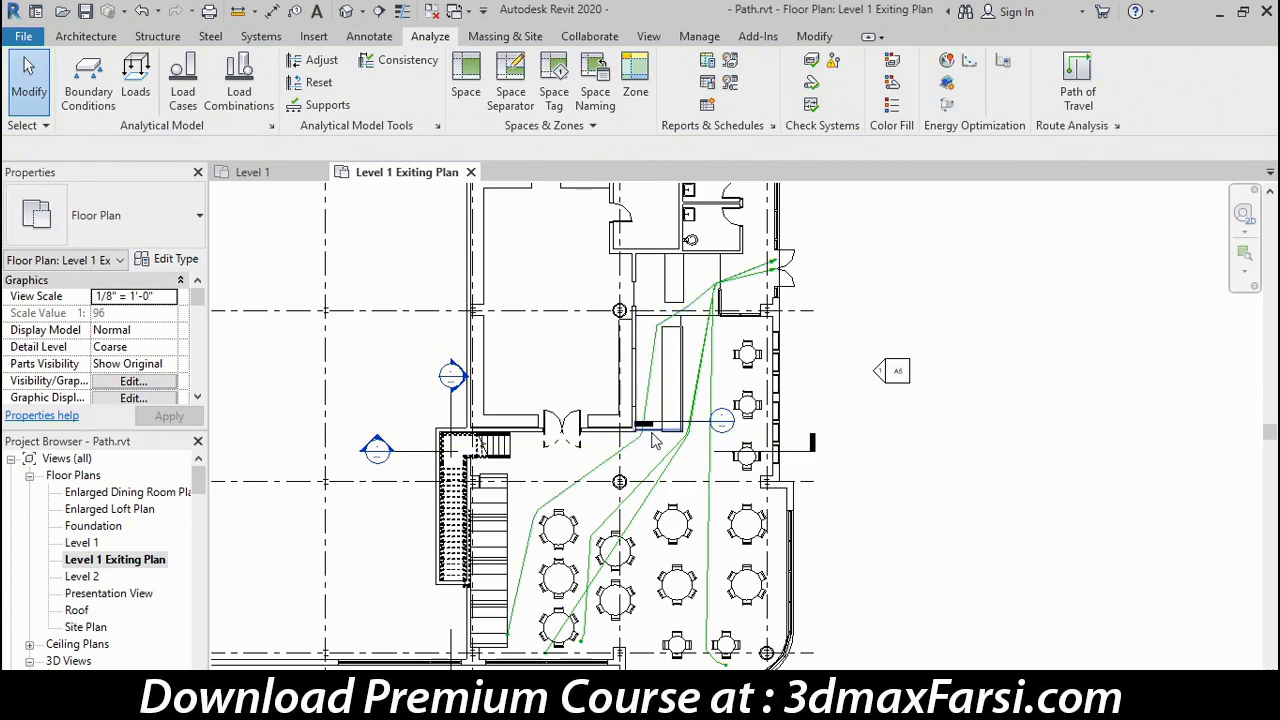
pyautogui.click(682, 462)
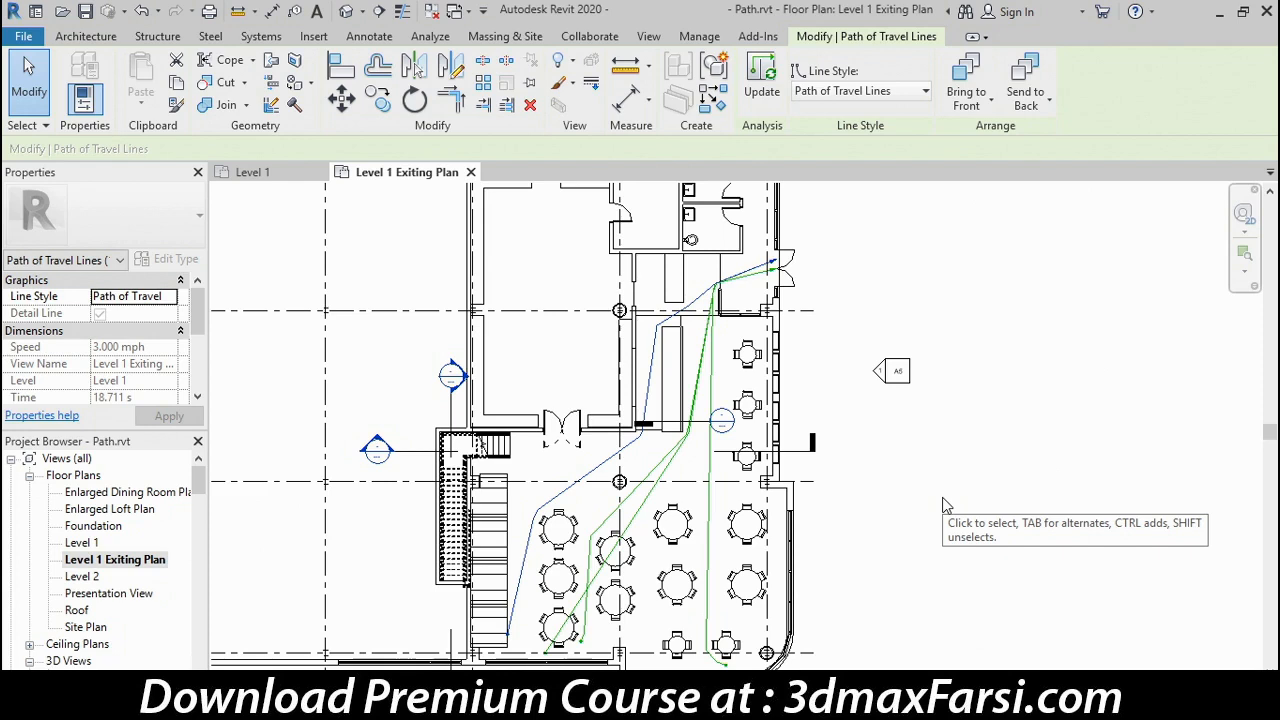
pyautogui.press('Delete')
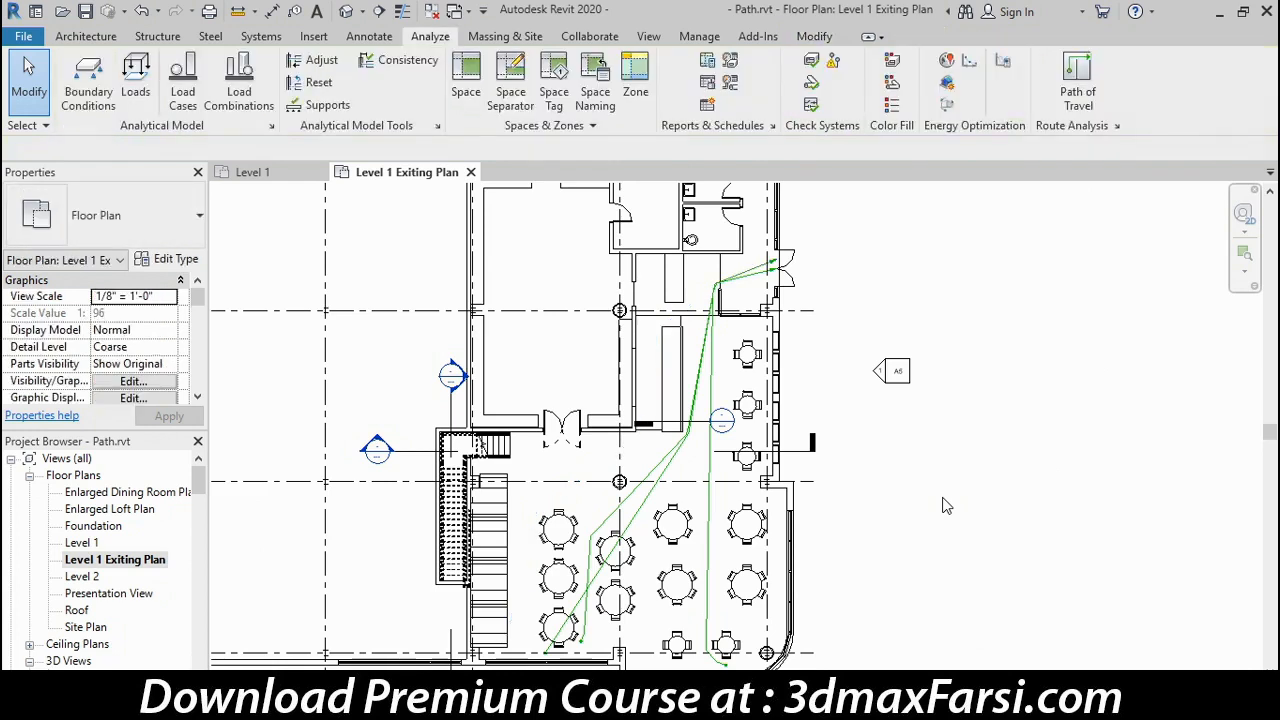
# Place a 24" x 24" rectangular architectural column in the passage between the kitchen wall's south end and the long counter
pyautogui.click(86, 36)
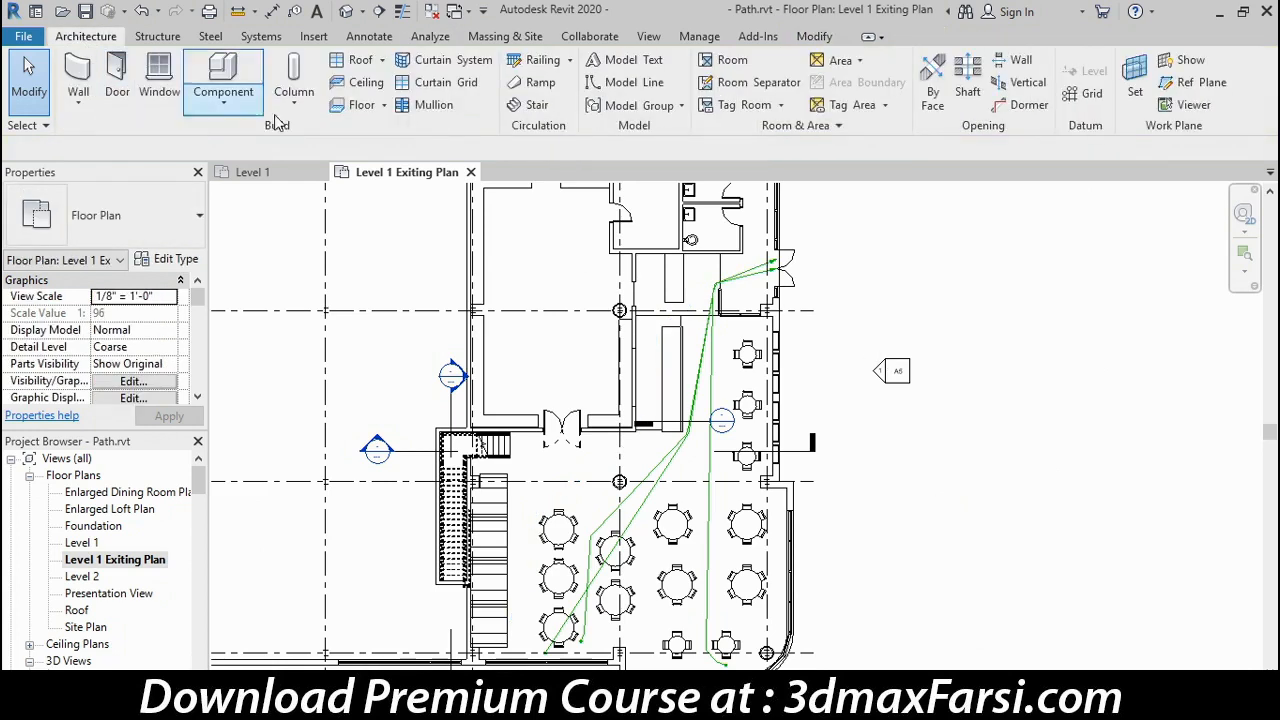
pyautogui.click(292, 101)
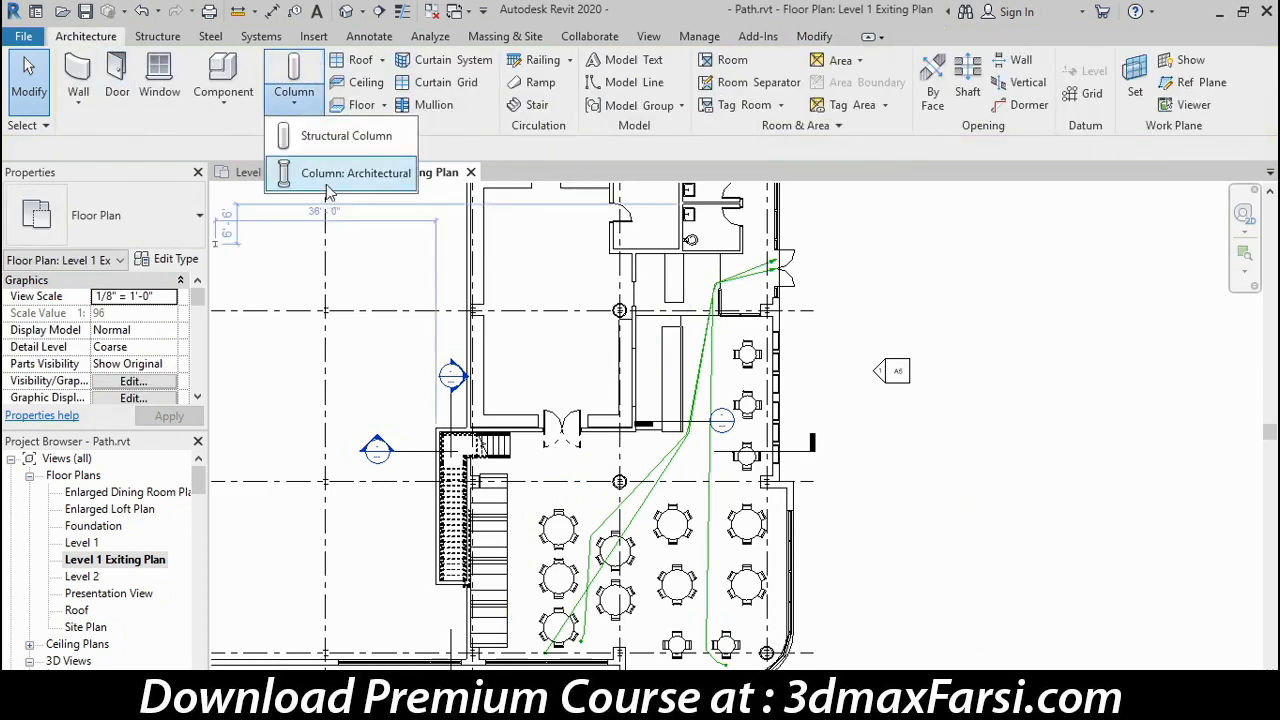
pyautogui.click(296, 175)
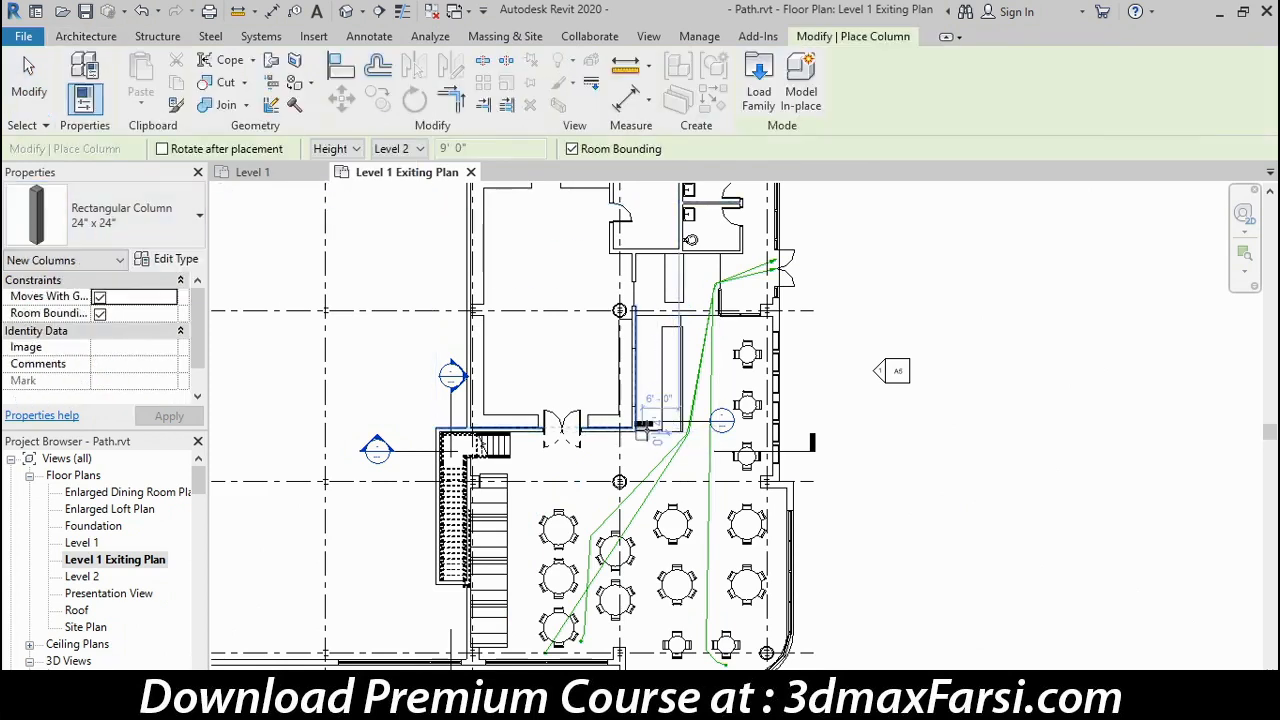
pyautogui.click(29, 80)
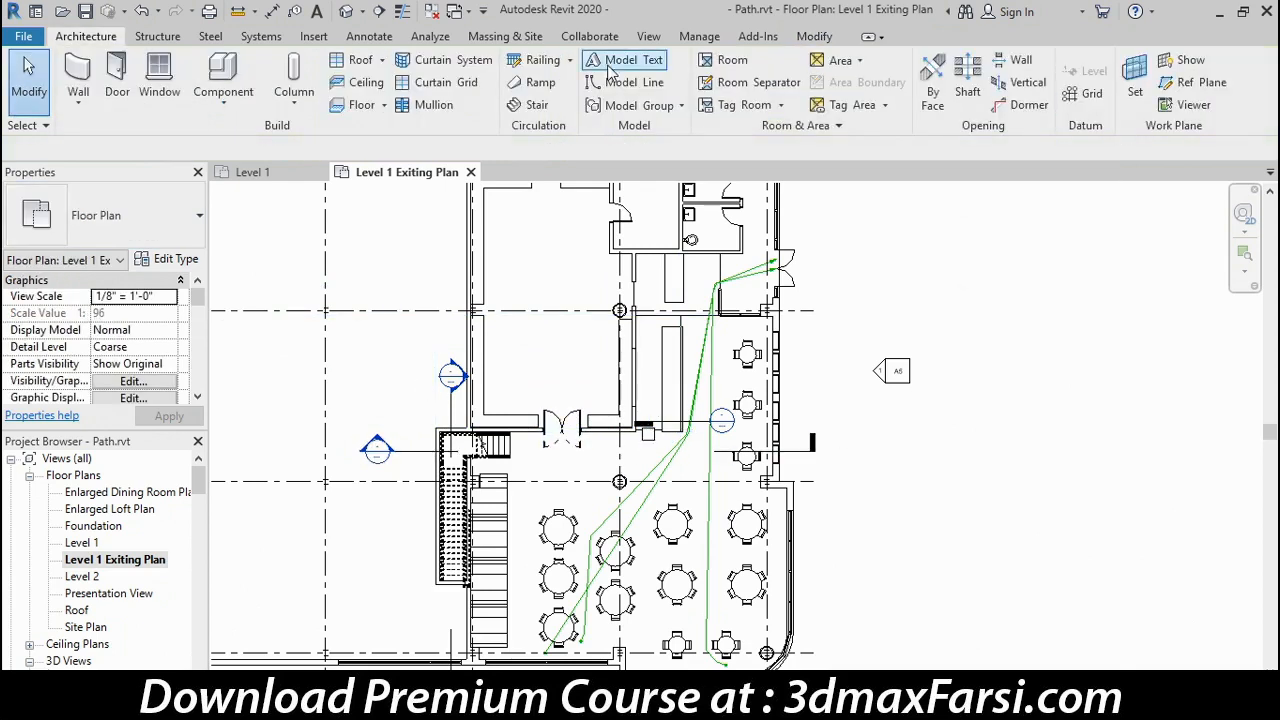
# Place a Path of Travel from the booths' south end to the entry doors with the new column blocking the passage
pyautogui.click(430, 36)
pyautogui.click(1078, 80)
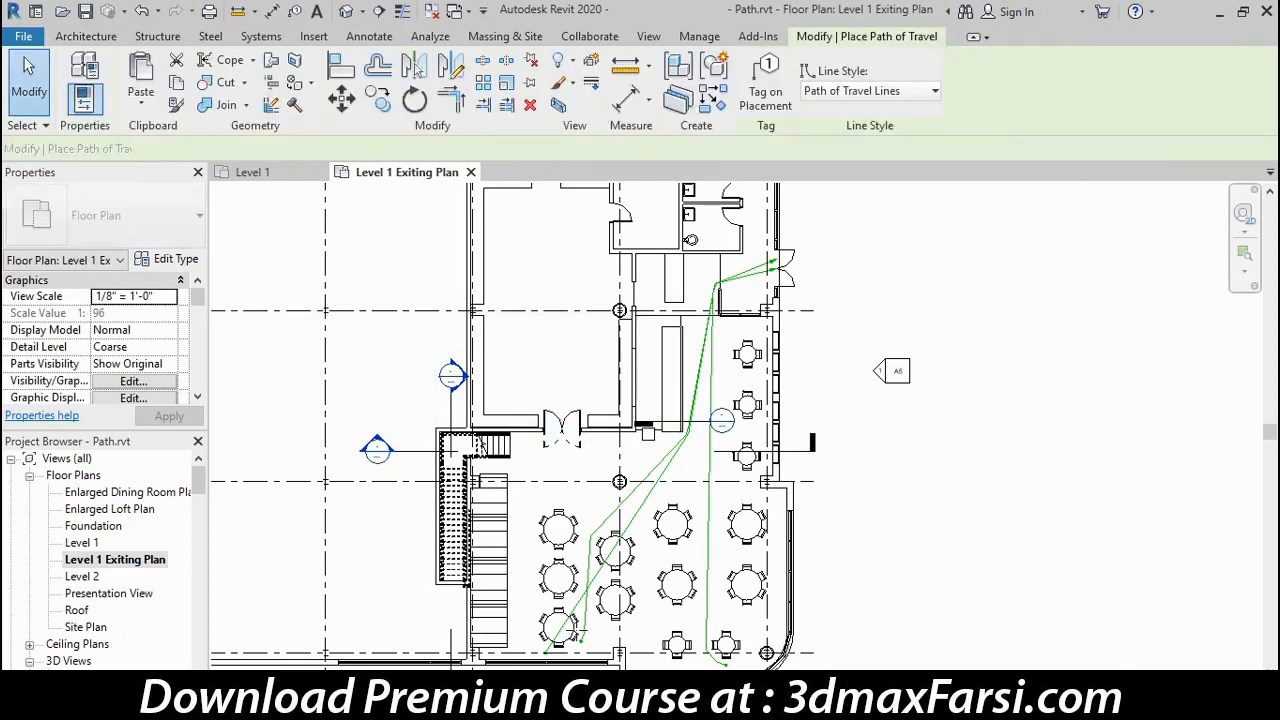
pyautogui.click(510, 640)
pyautogui.click(773, 263)
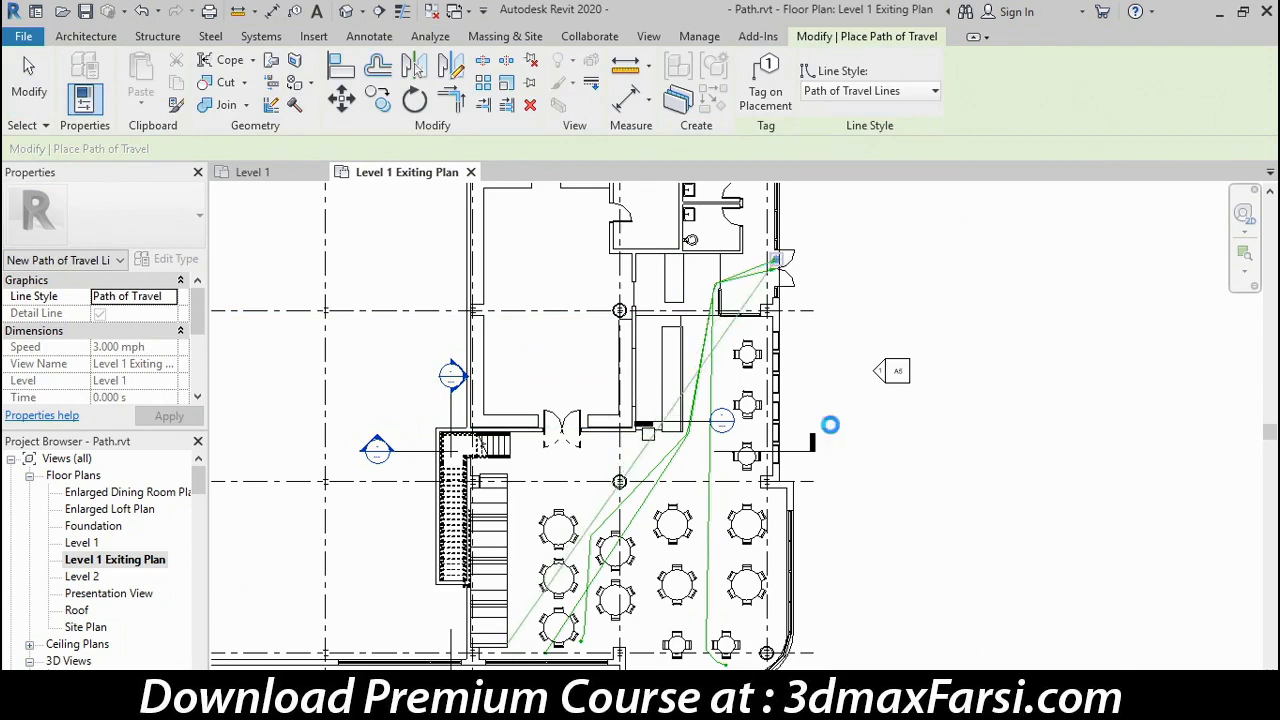
pyautogui.click(32, 82)
# Delete the architectural column from the passage beside the counter
pyautogui.click(649, 438)
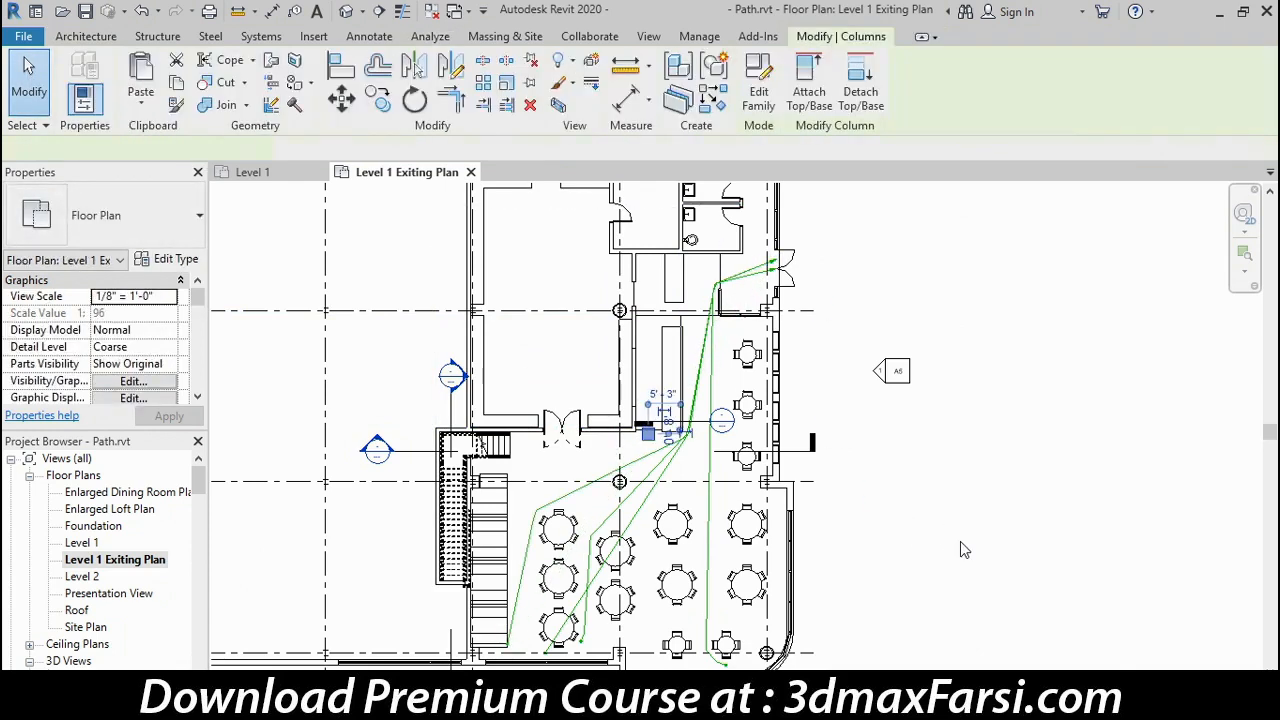
pyautogui.press('Escape')
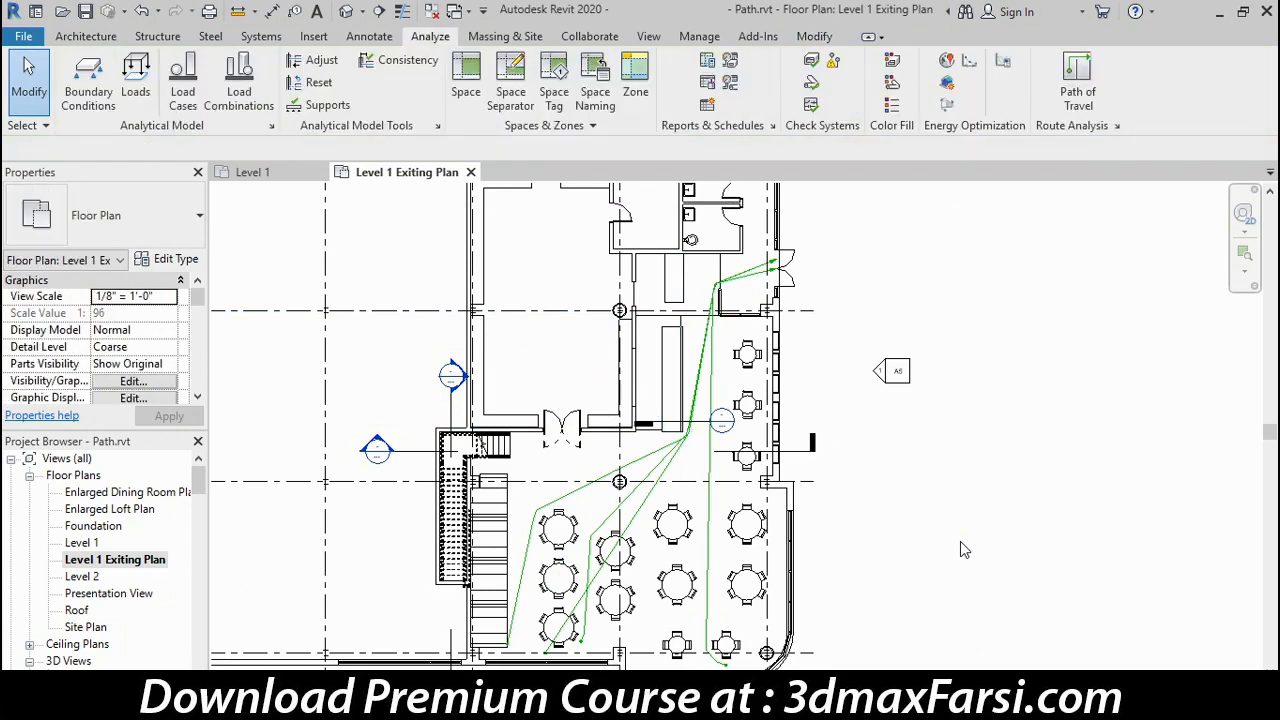
# Update the Path of Travel line that cuts diagonally through the dining tables to recalculate its route around obstacles
pyautogui.click(637, 462)
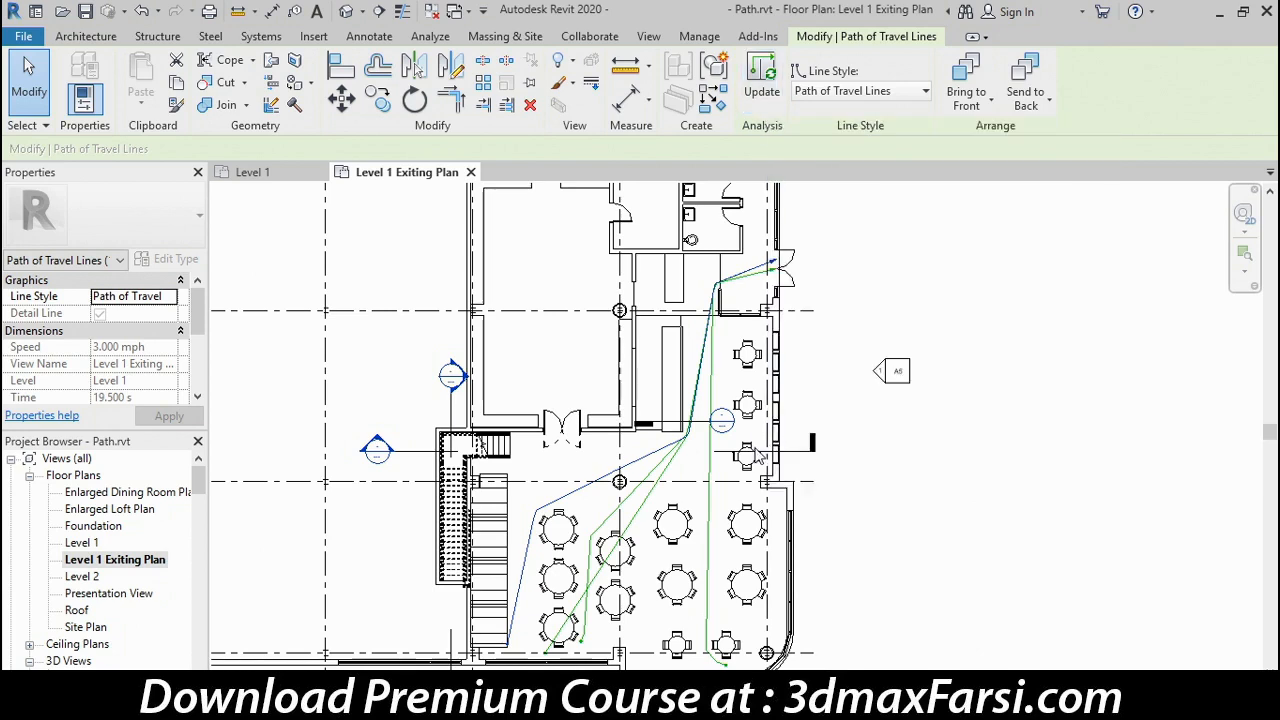
pyautogui.click(642, 506)
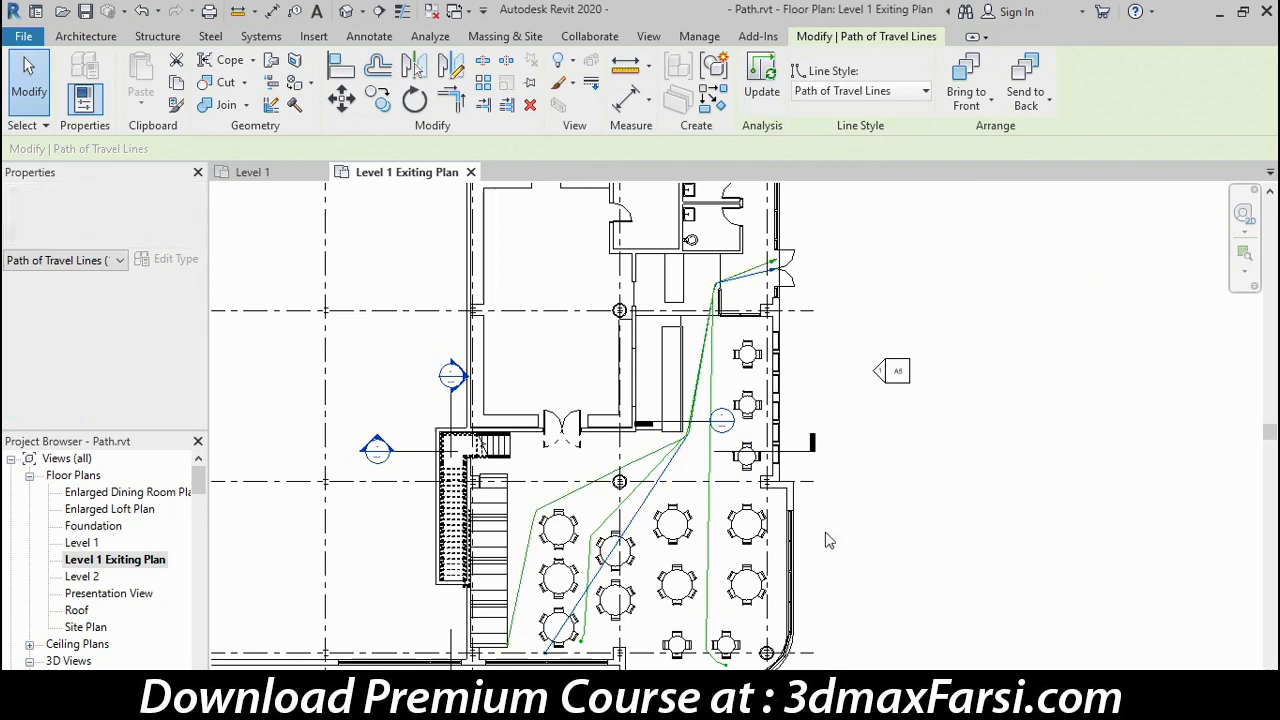
pyautogui.click(765, 88)
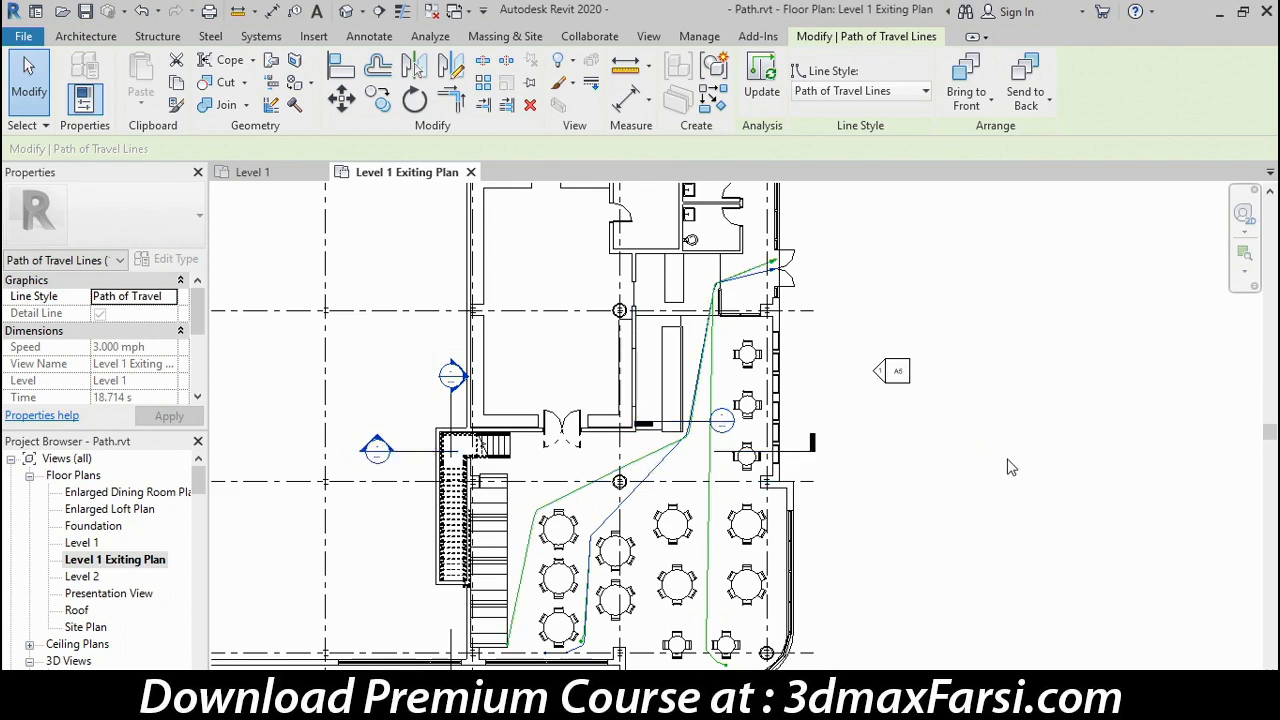
pyautogui.click(987, 525)
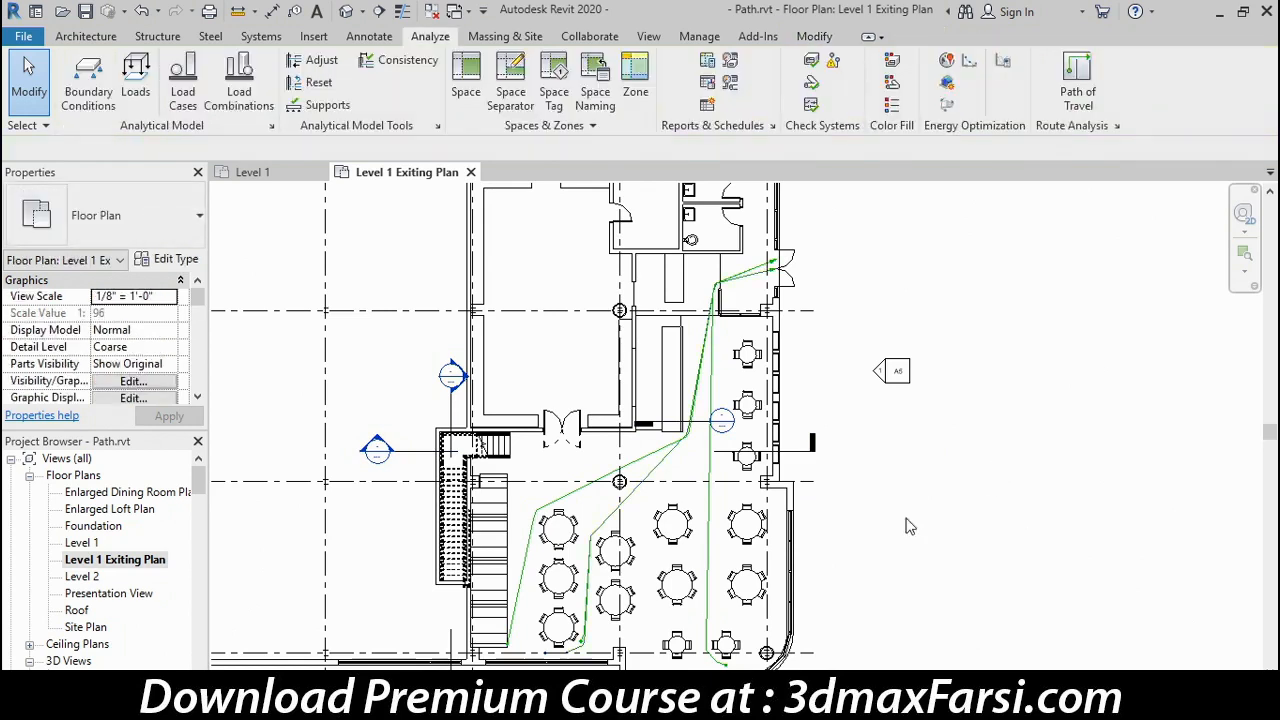
# Start tagging by category on a travel path and load Path Of Travel Tag.rfa from the library's Annotations folder
pyautogui.click(295, 12)
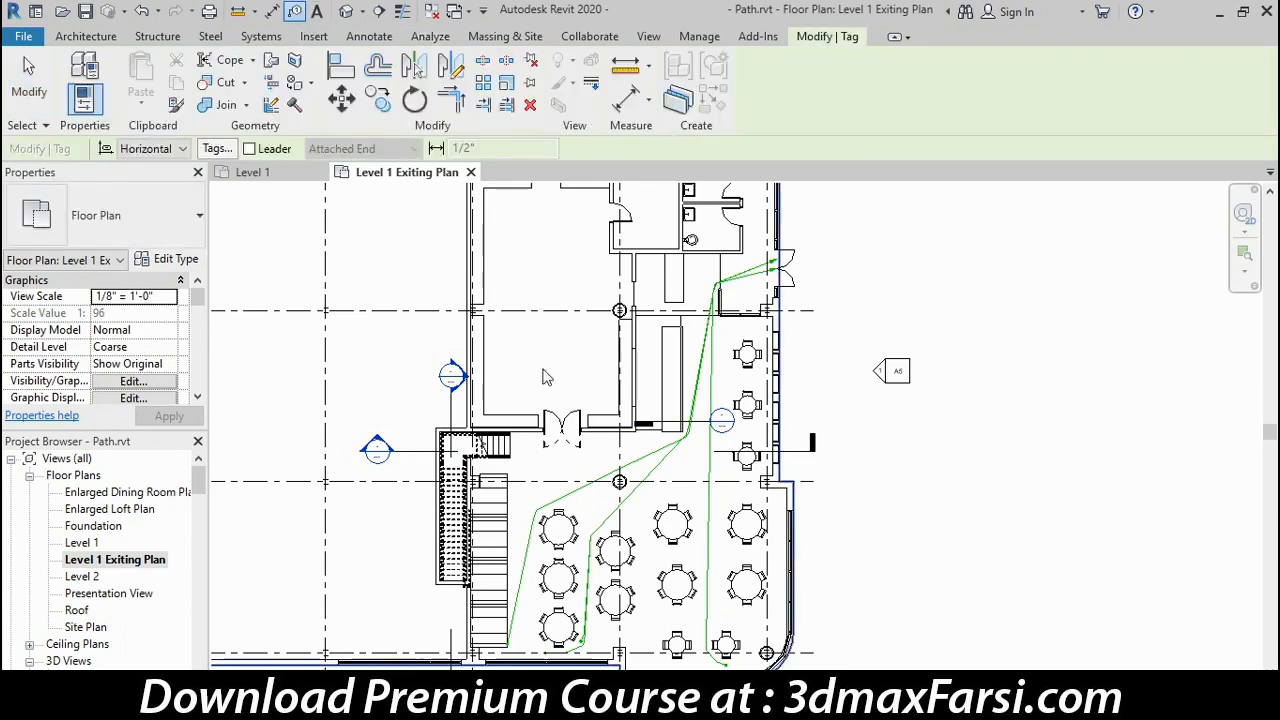
pyautogui.click(626, 474)
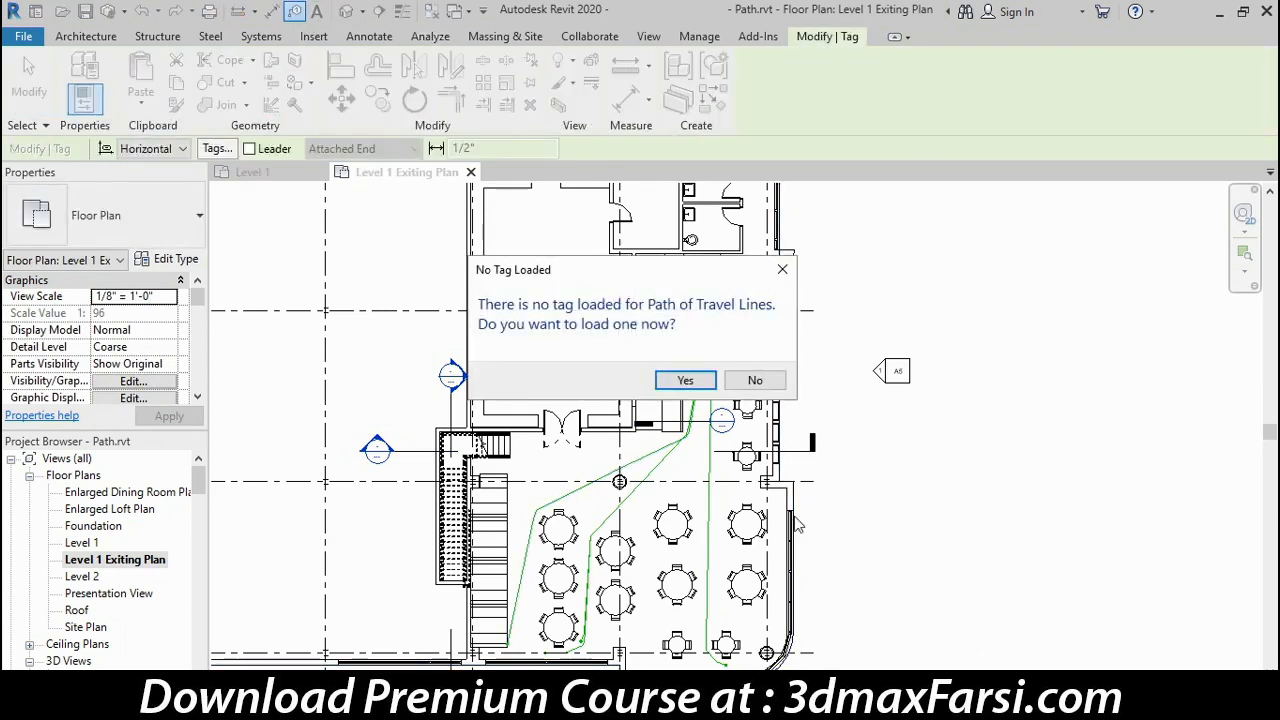
pyautogui.click(704, 385)
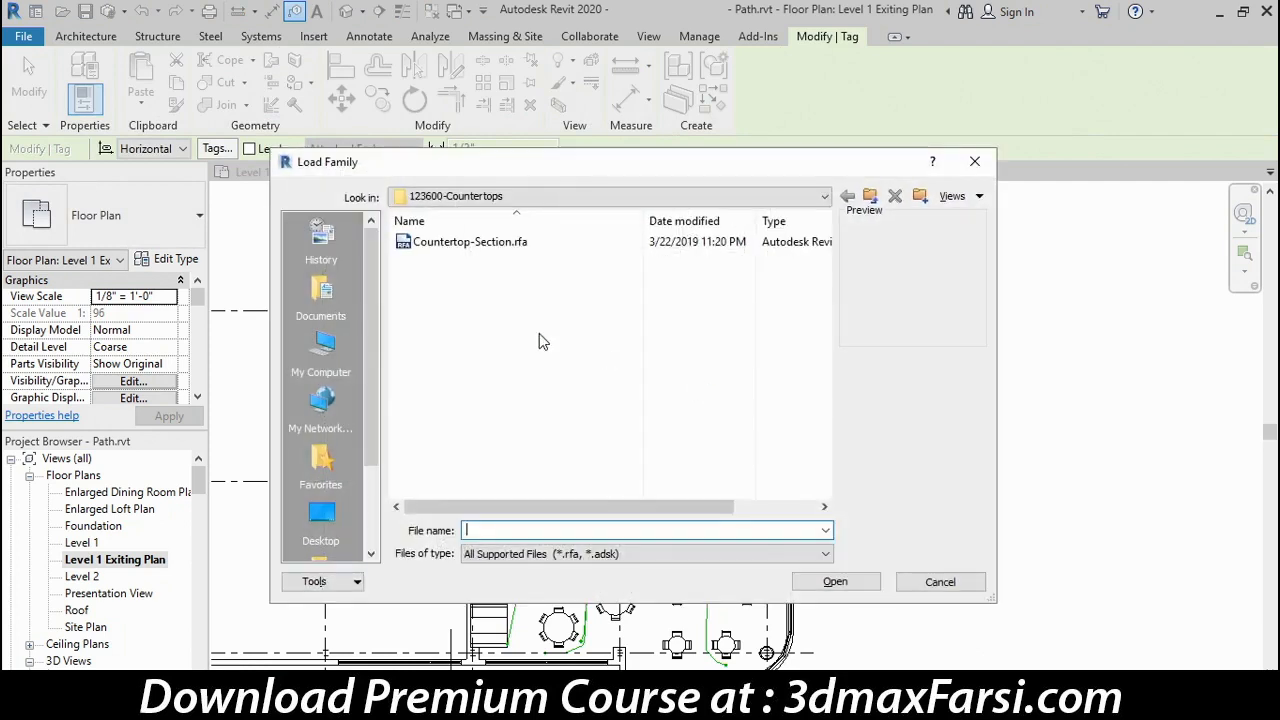
pyautogui.click(870, 196)
pyautogui.click(870, 196)
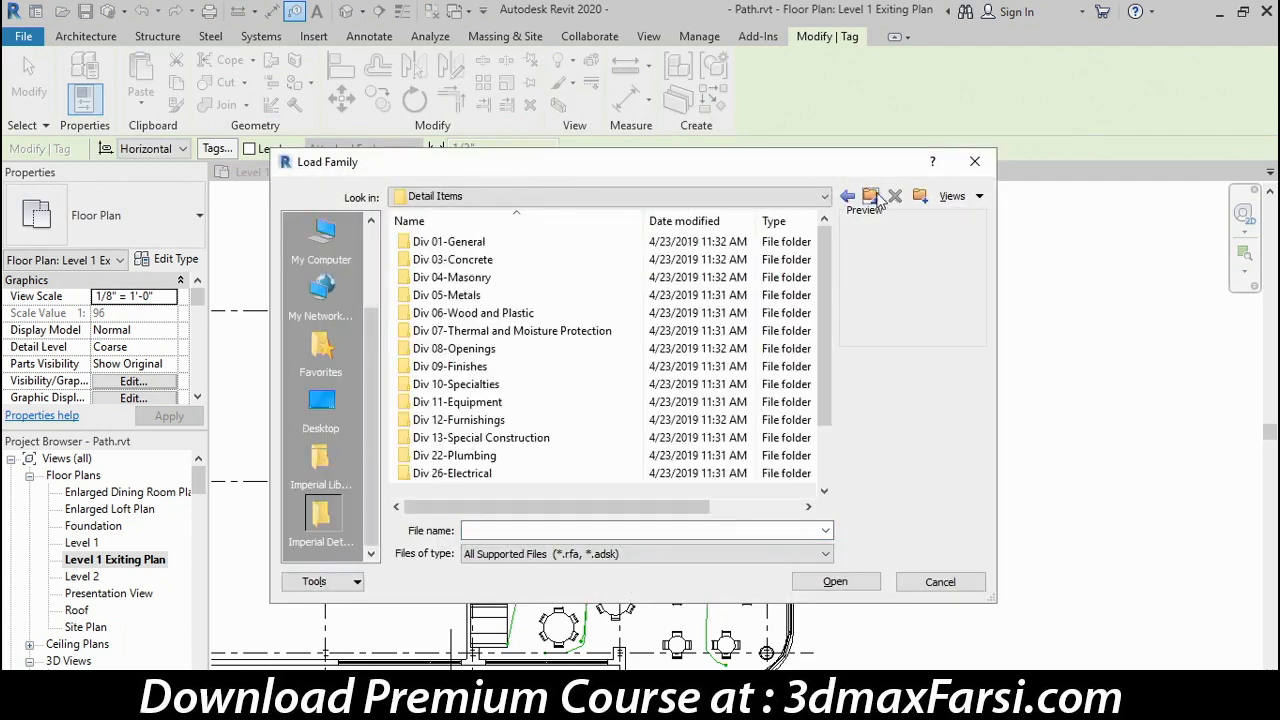
pyautogui.click(870, 196)
pyautogui.doubleClick(440, 242)
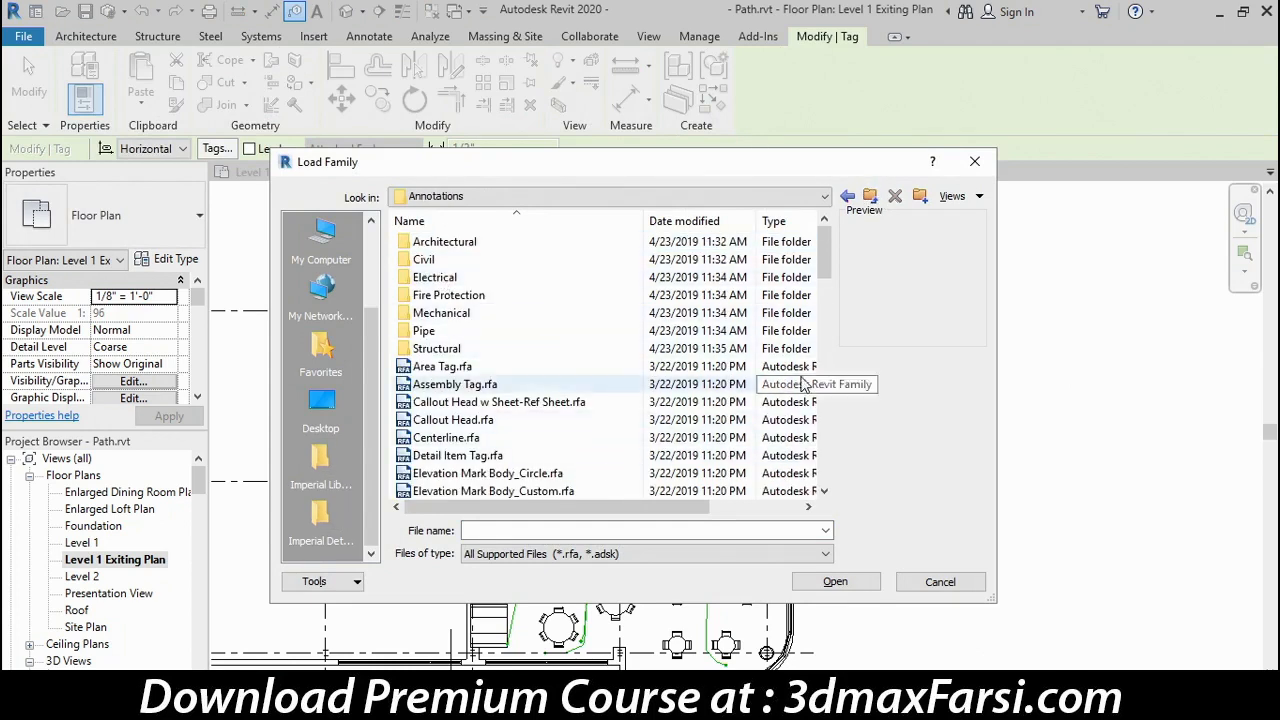
pyautogui.moveTo(822, 257); pyautogui.dragTo(830, 383)
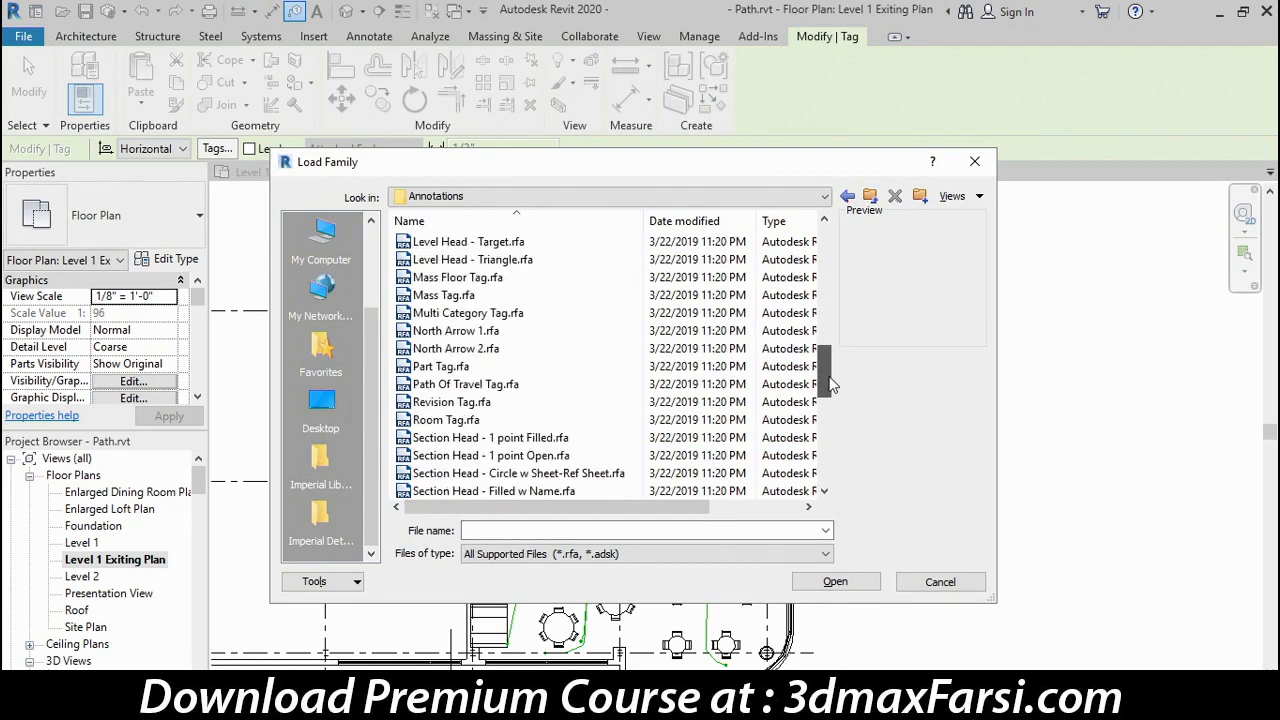
pyautogui.click(418, 388)
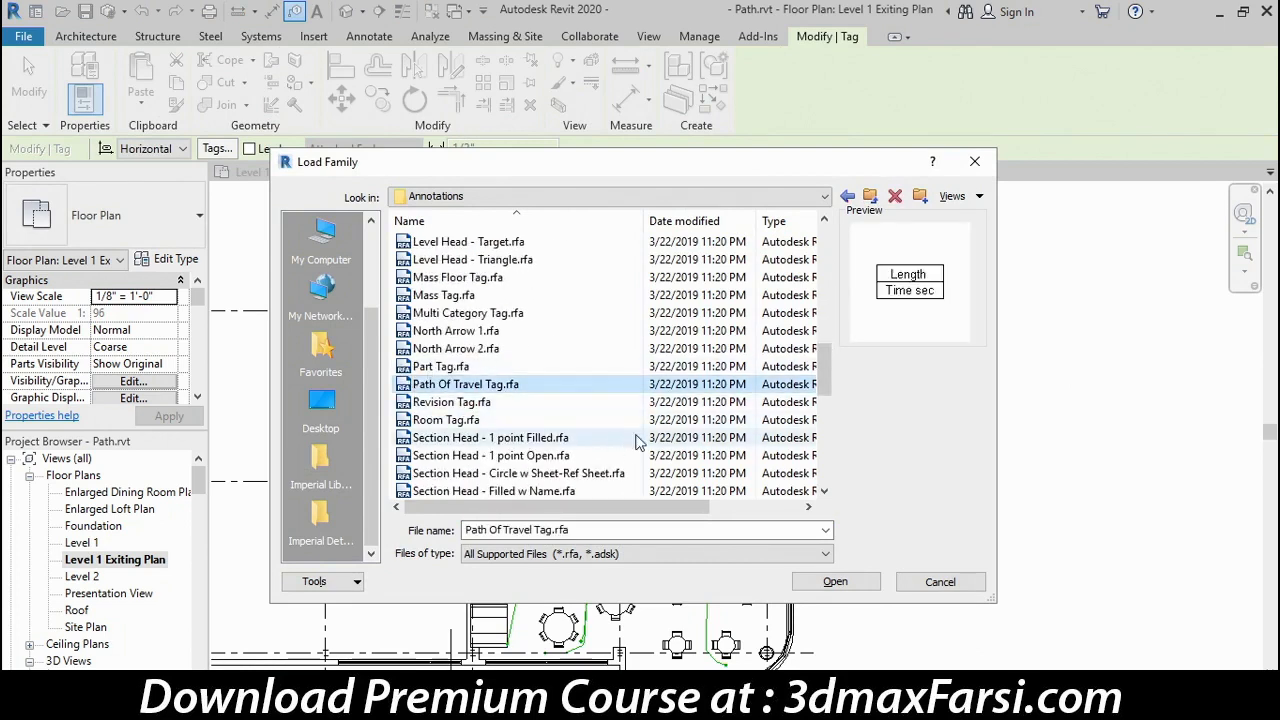
pyautogui.click(856, 582)
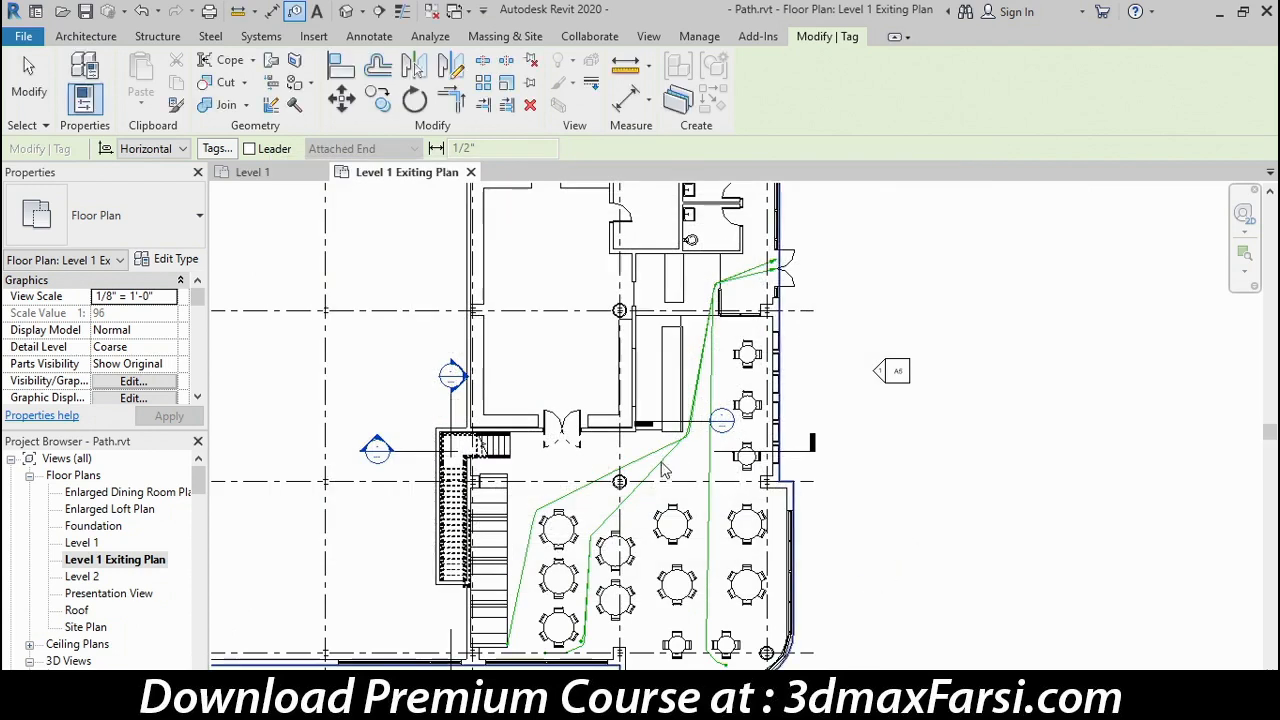
# Tag the booth seating's travel path with a horizontal, leaderless tag near the round column, and inspect its length and time
pyautogui.click(645, 463)
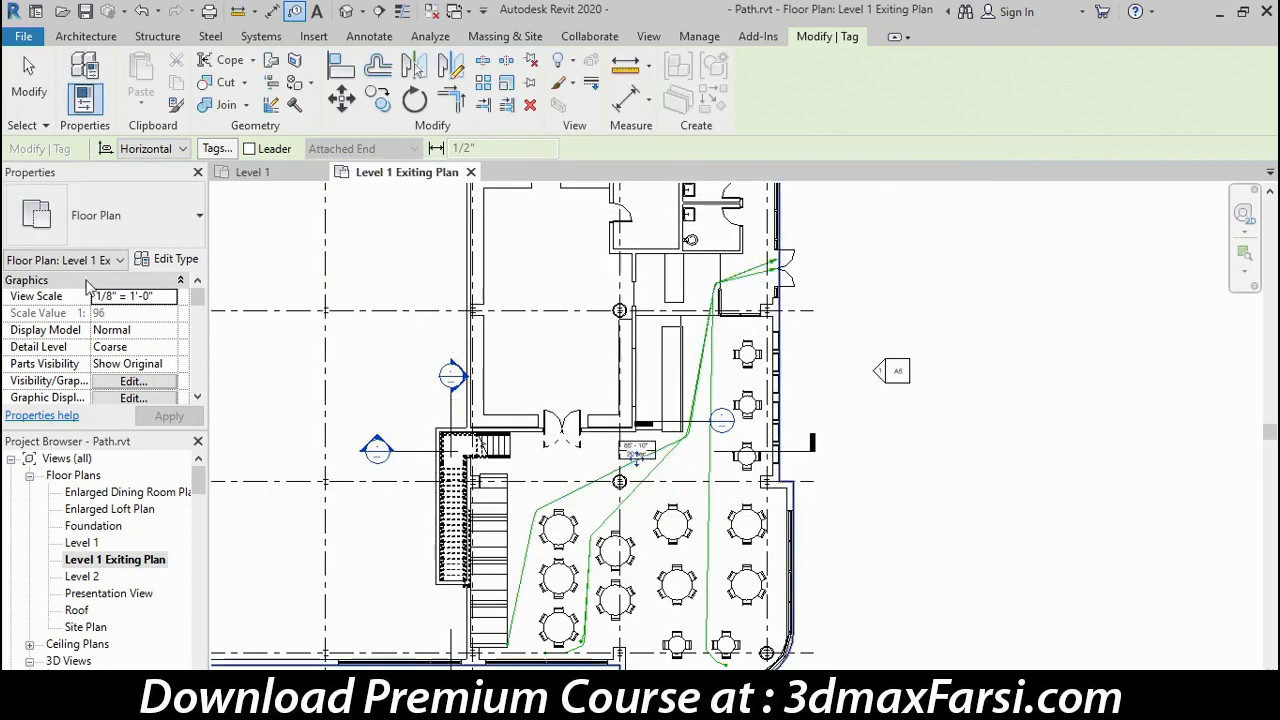
pyautogui.press('Escape')
pyautogui.click(637, 450)
pyautogui.scroll(5, 645, 451)
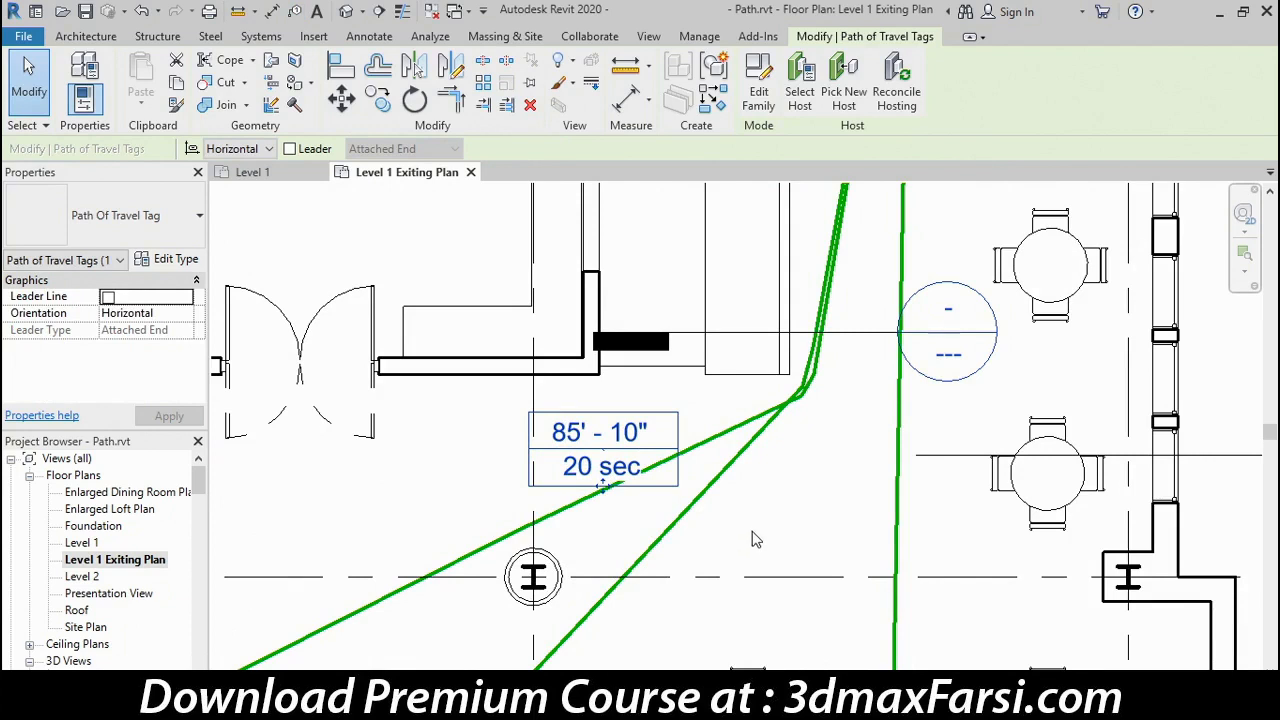
pyautogui.scroll(-6, 756, 540)
pyautogui.scroll(-2, 900, 515)
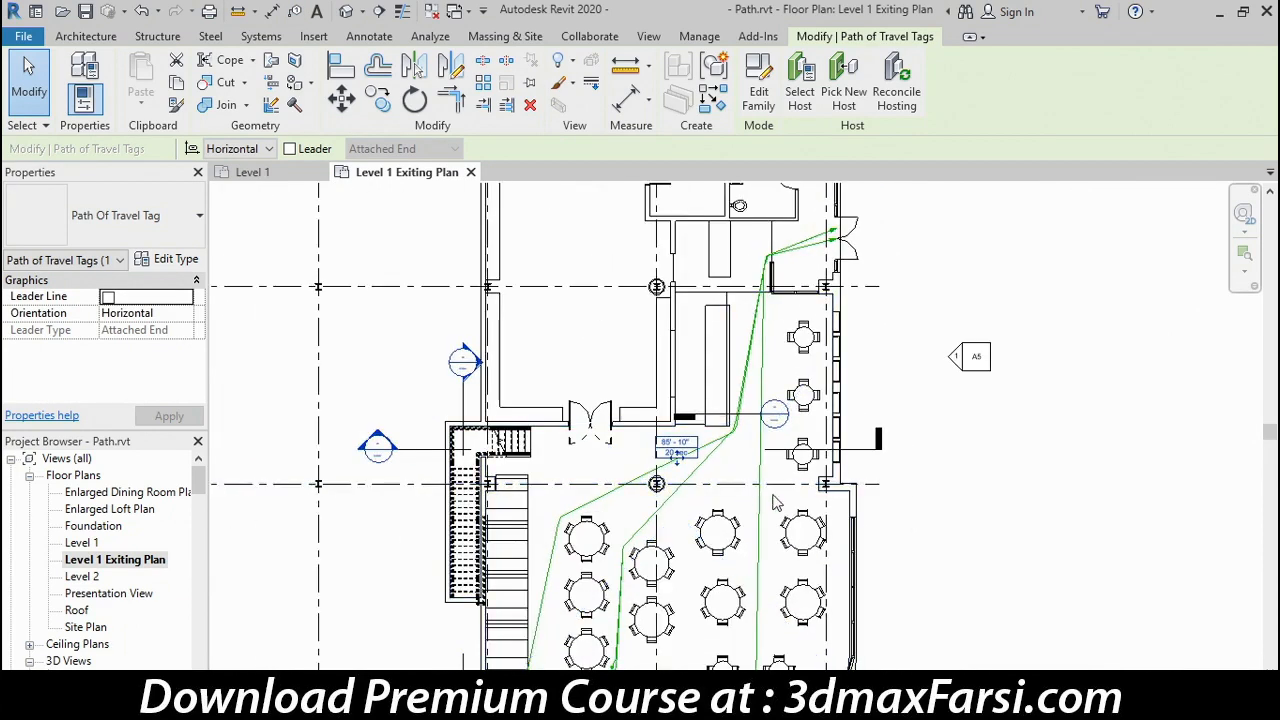
pyautogui.click(1010, 538)
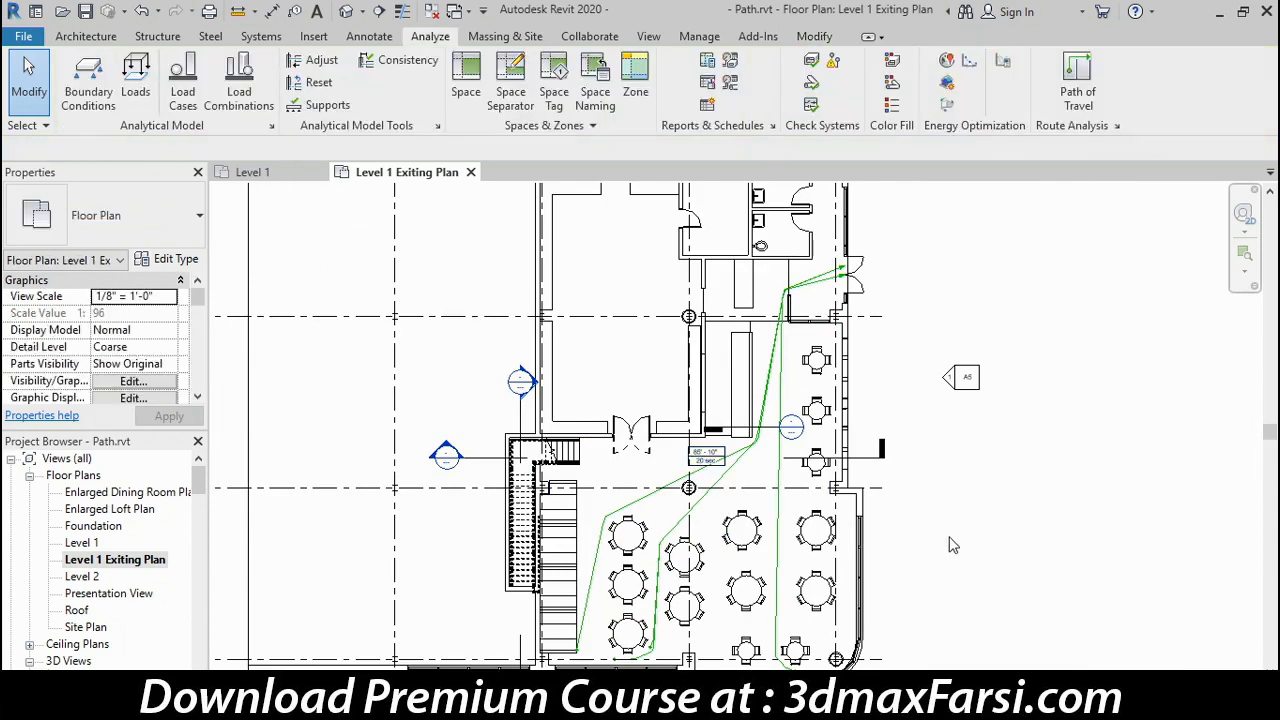